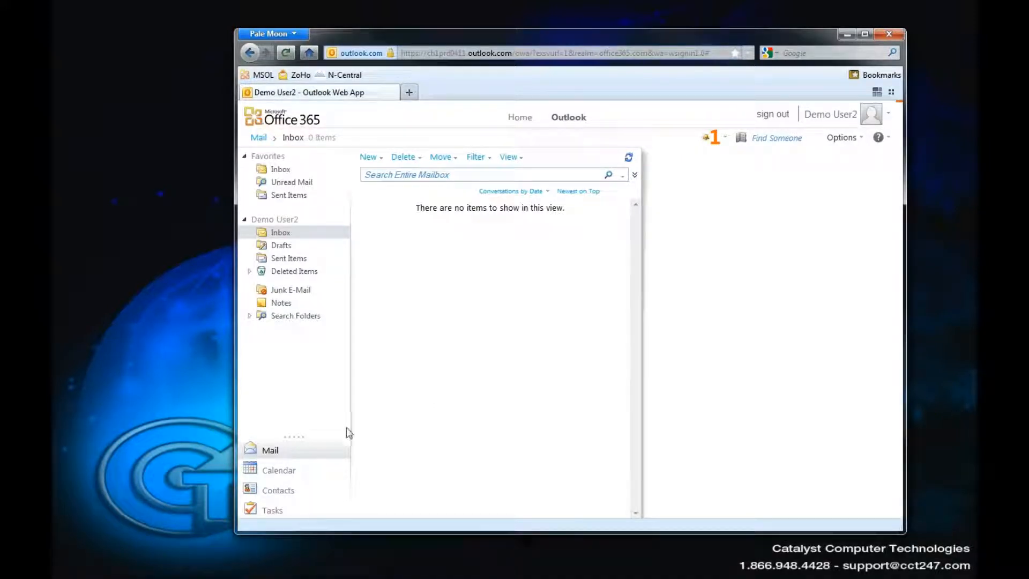
# Step: Open the calendar and bring up the settings for publishing it to the Internet
pyautogui.click(293, 475)
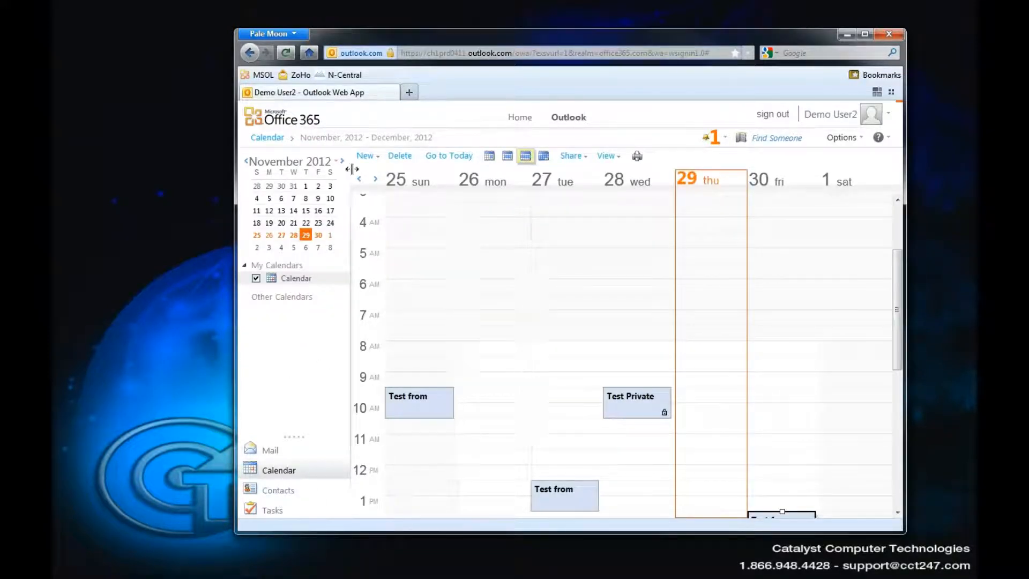
pyautogui.moveTo(892, 334); pyautogui.dragTo(912, 374)
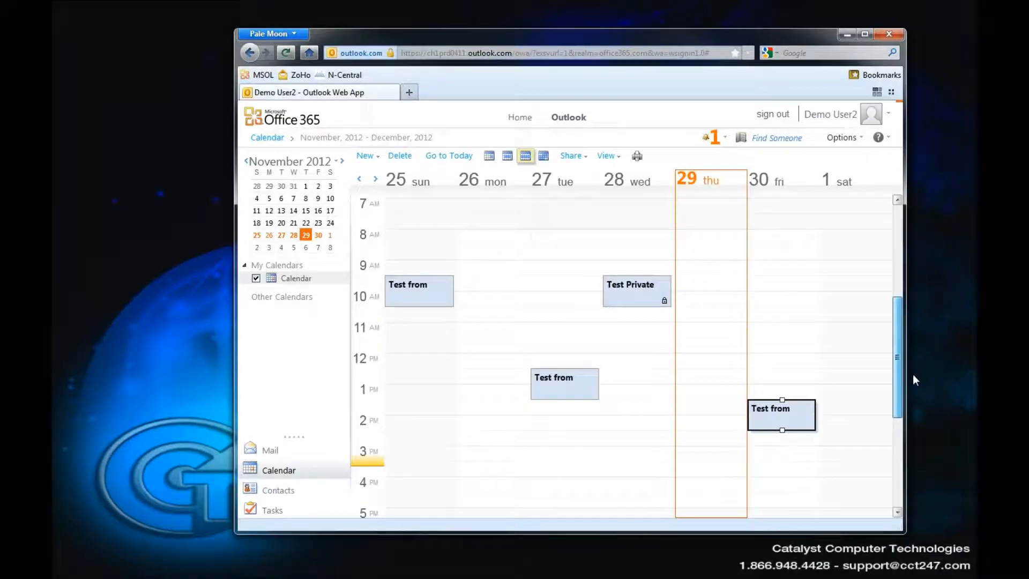
pyautogui.rightClick(288, 285)
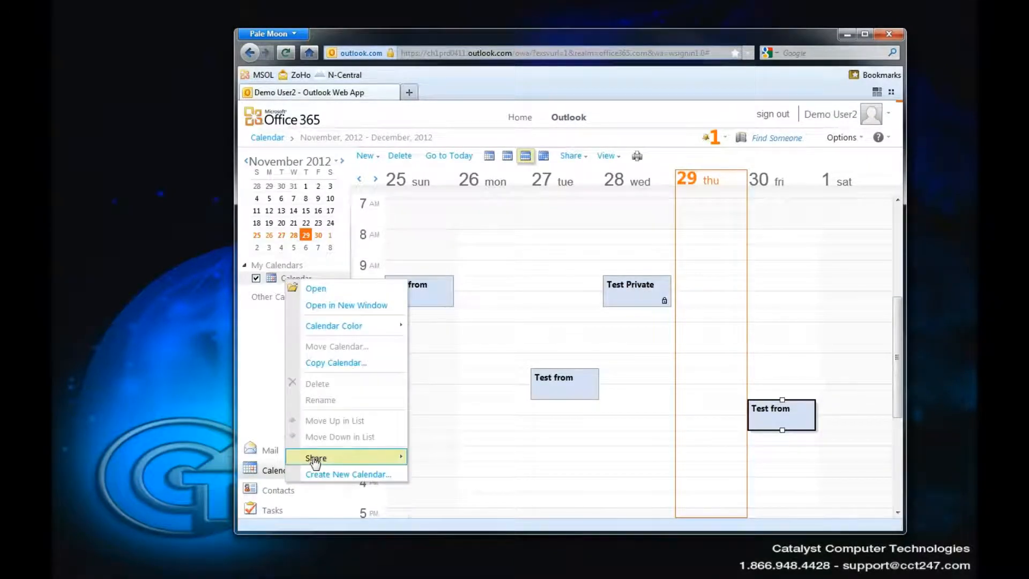
pyautogui.moveTo(315, 462)
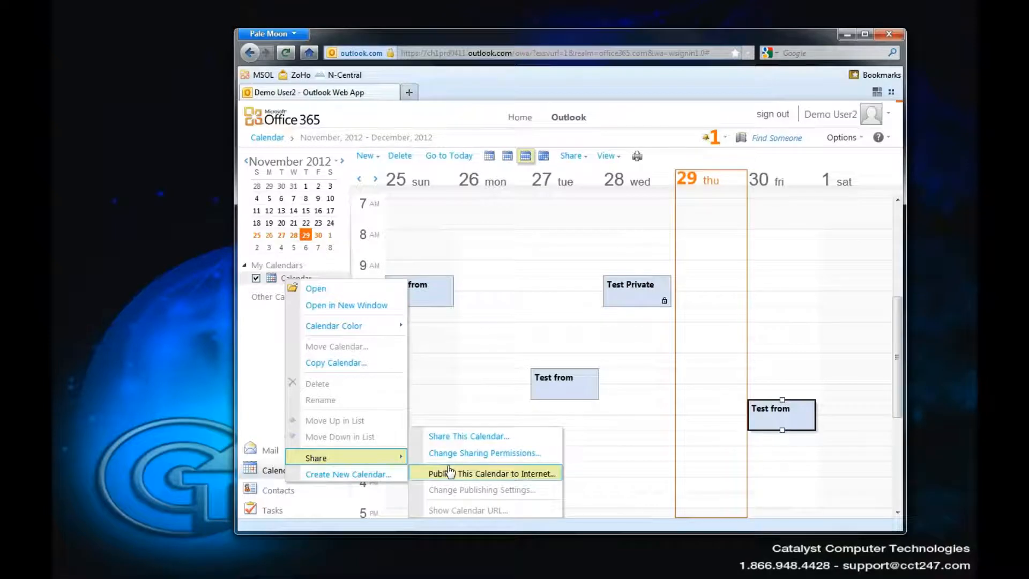
pyautogui.click(485, 474)
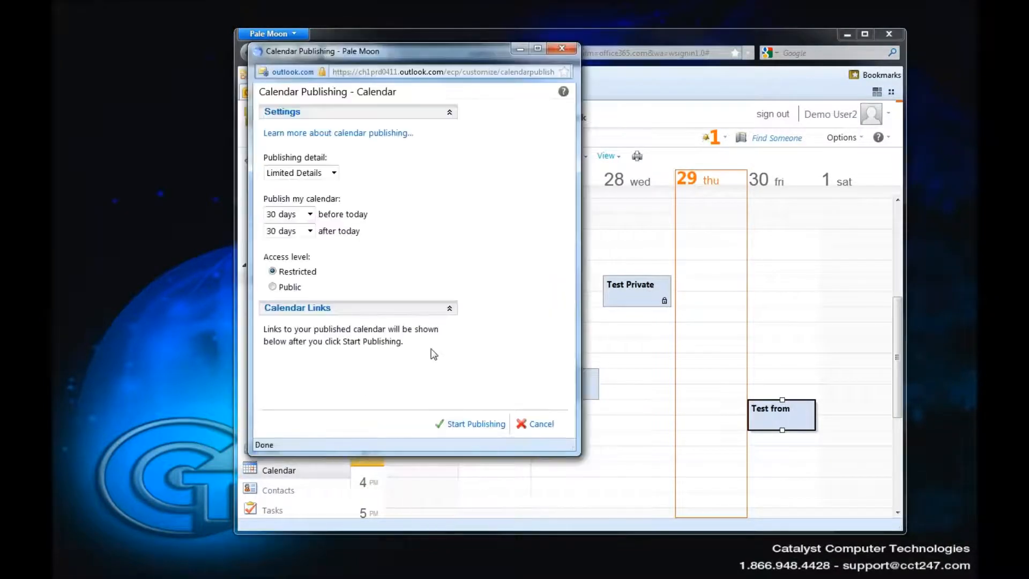
pyautogui.moveTo(417, 52); pyautogui.dragTo(505, 20)
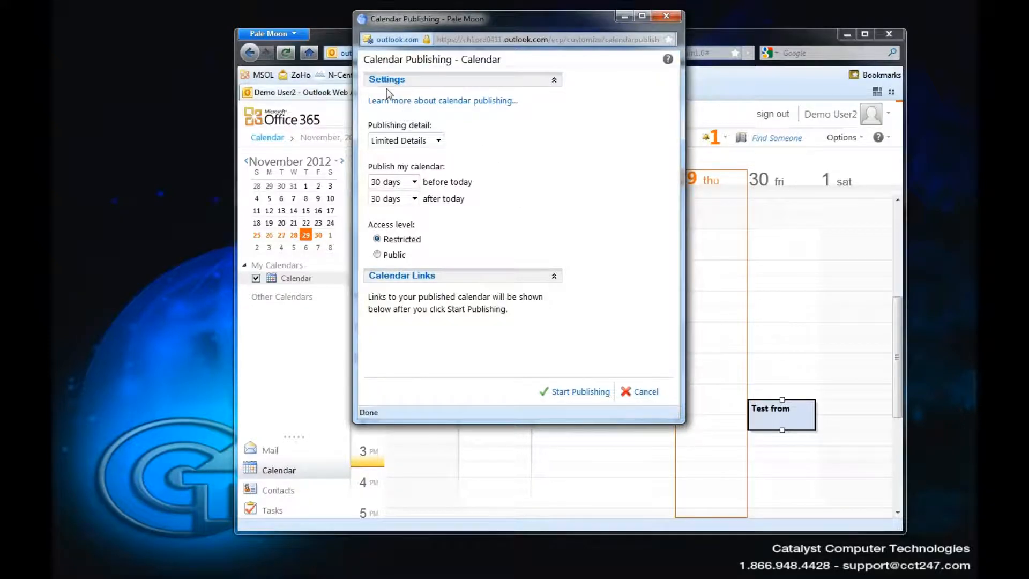
pyautogui.click(414, 182)
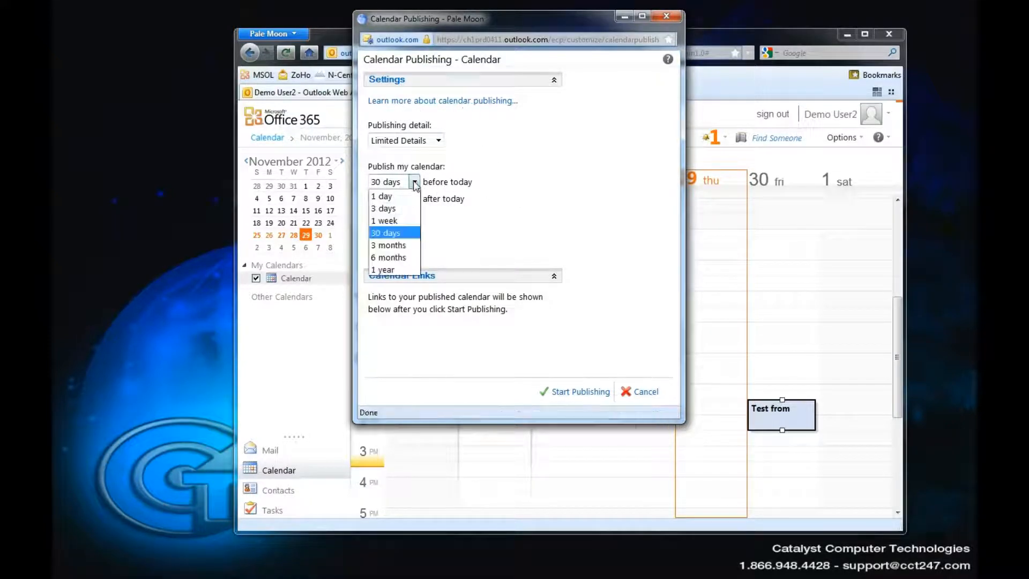
pyautogui.click(401, 246)
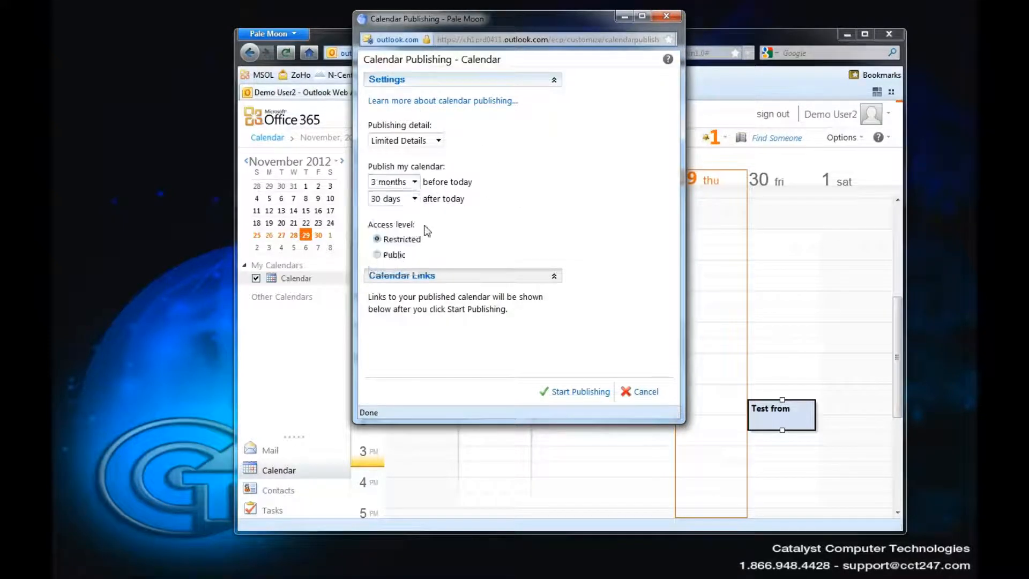
pyautogui.click(415, 182)
pyautogui.click(386, 232)
# Step: Set the publishing detail to Full Details and start publishing the calendar
pyautogui.click(439, 141)
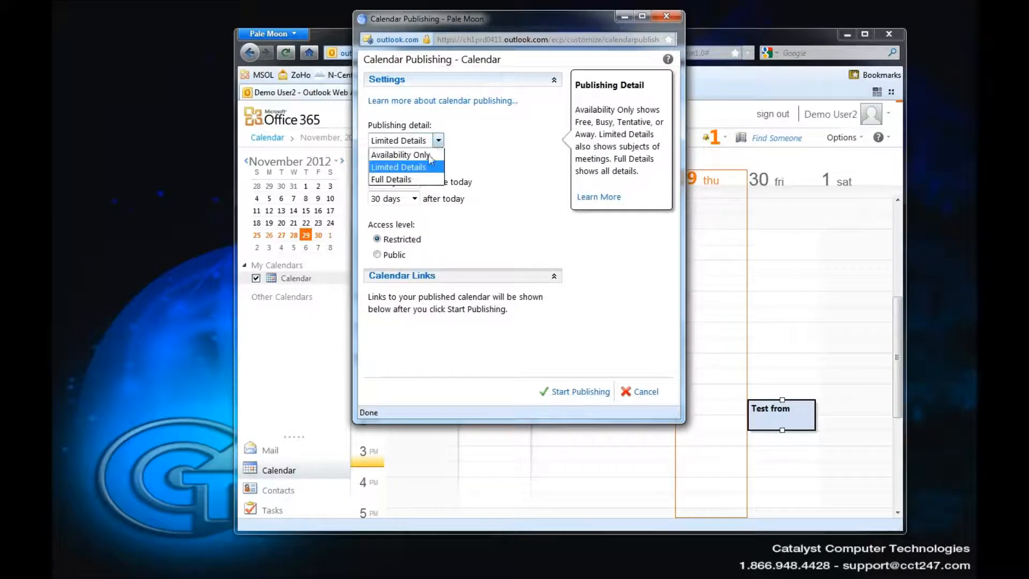
pyautogui.click(412, 182)
pyautogui.click(478, 145)
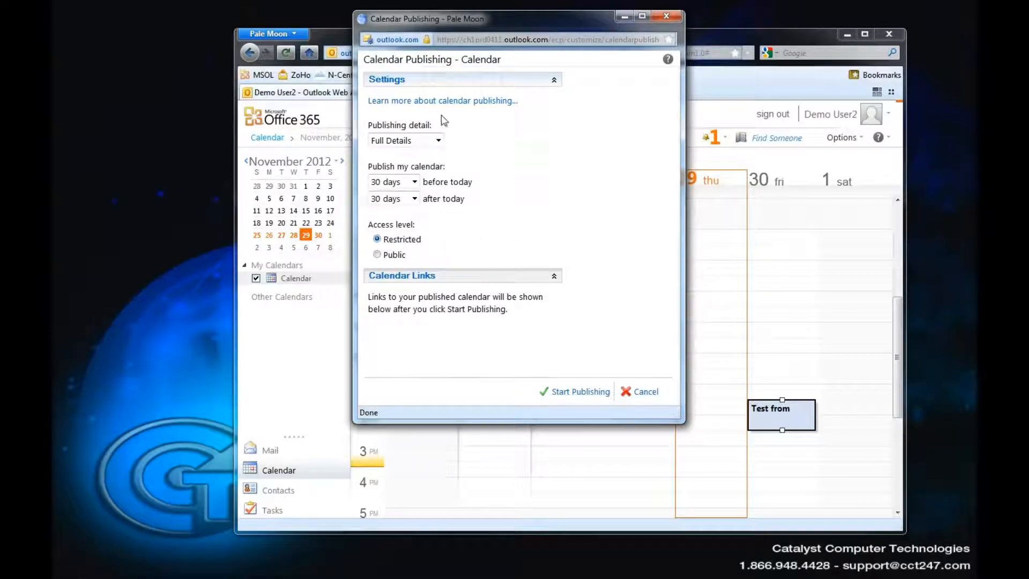
pyautogui.click(582, 393)
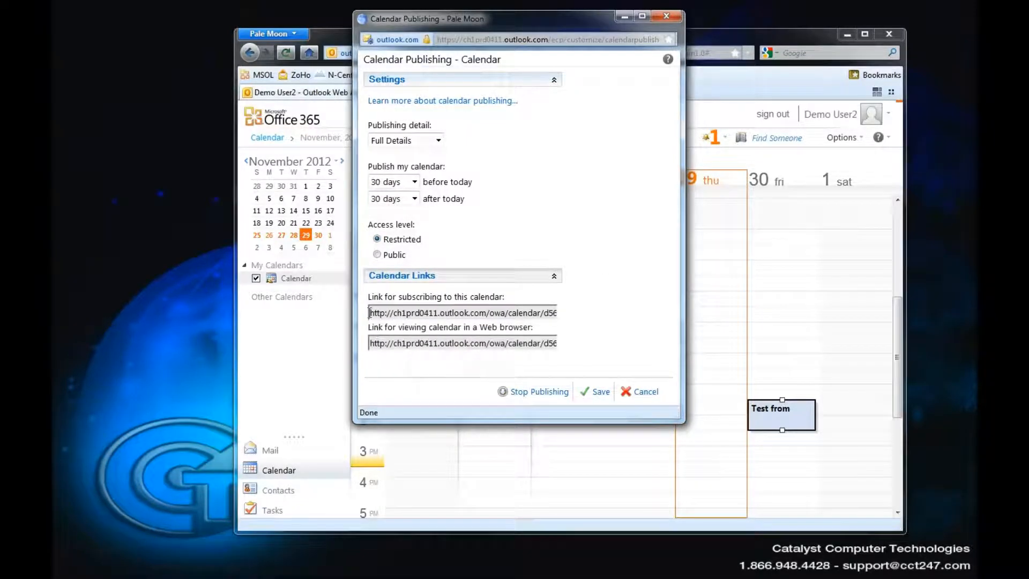
# Step: Copy the full link for subscribing to the published calendar and close the publishing settings
pyautogui.moveTo(371, 313); pyautogui.dragTo(601, 315)
pyautogui.moveTo(454, 315); pyautogui.dragTo(392, 317)
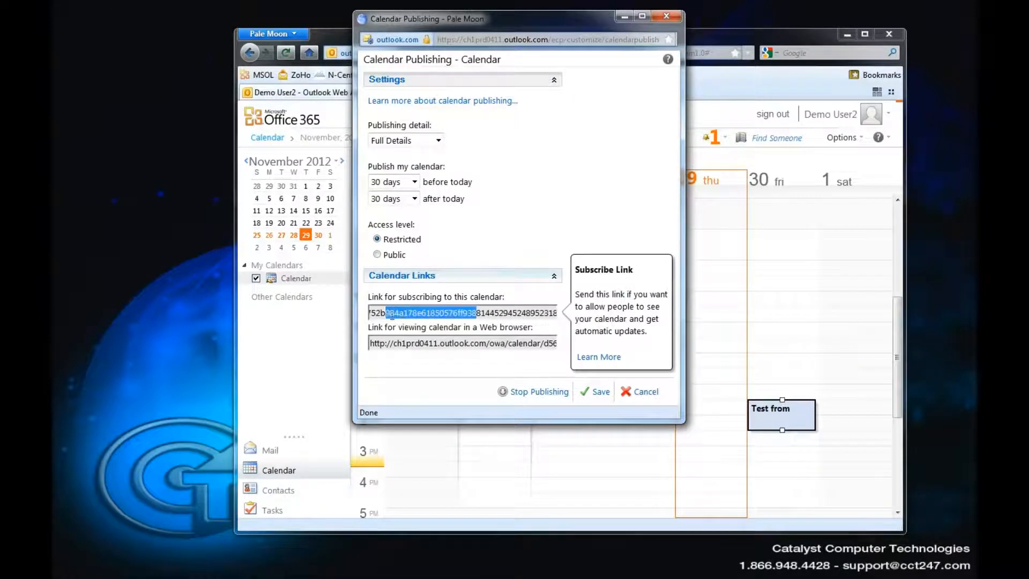
pyautogui.click(392, 313)
pyautogui.moveTo(499, 315); pyautogui.dragTo(323, 315)
pyautogui.click(557, 314)
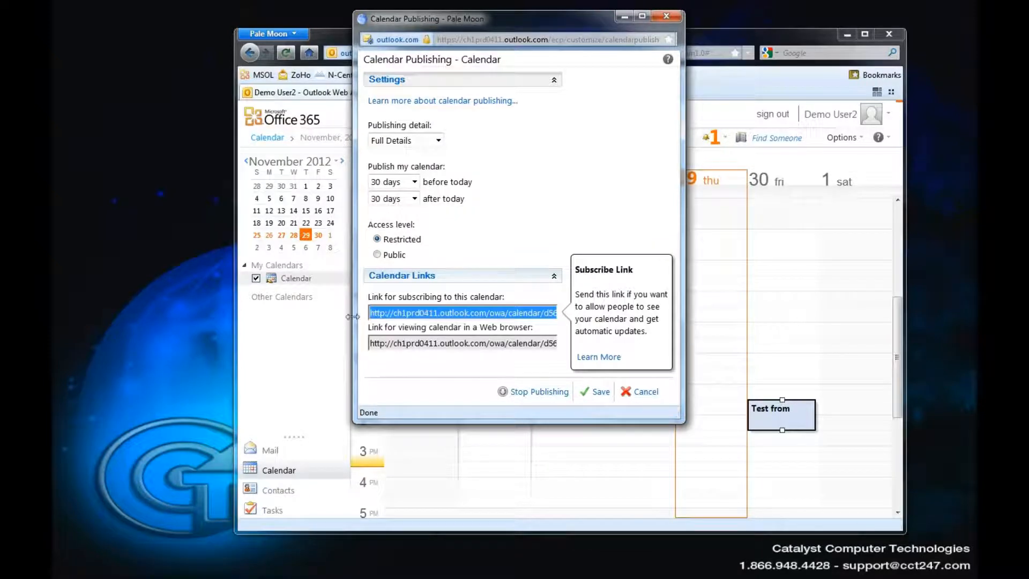
pyautogui.rightClick(399, 311)
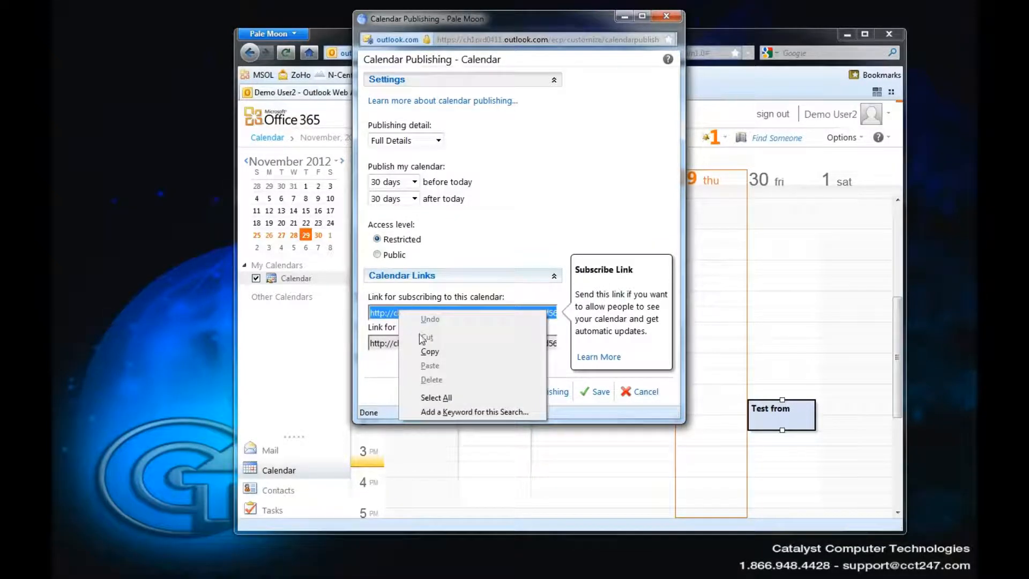
pyautogui.click(427, 350)
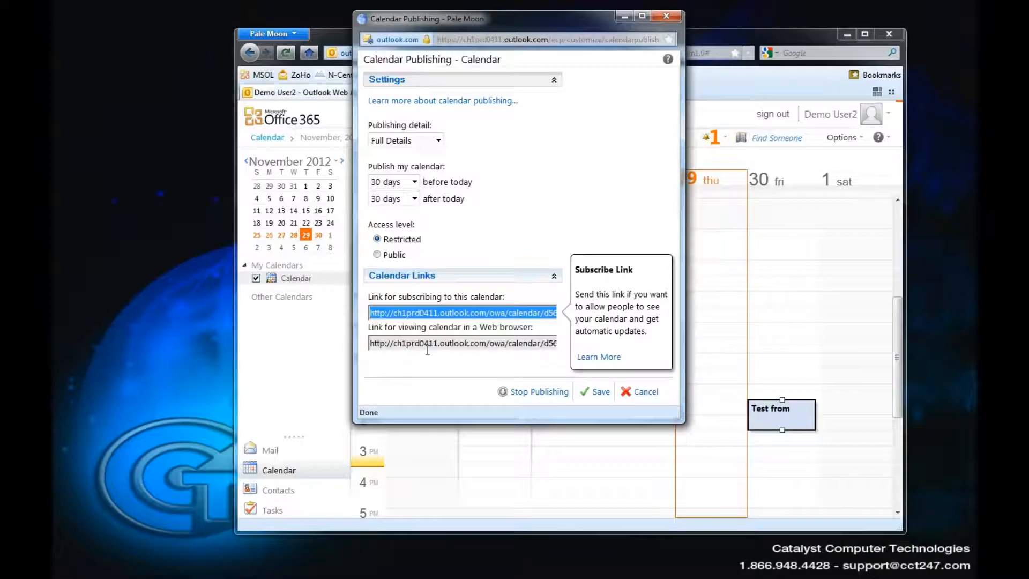
pyautogui.click(445, 375)
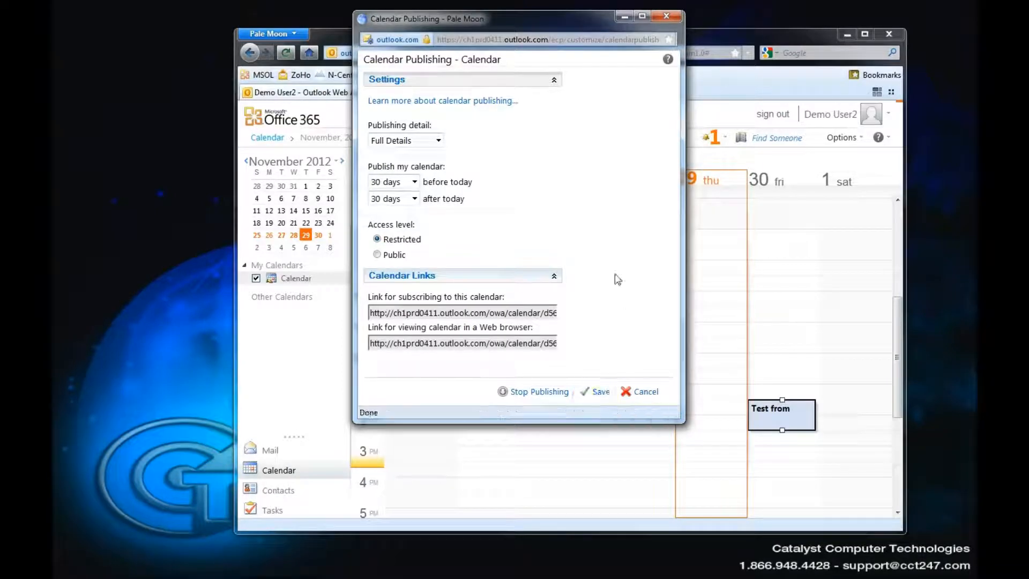
pyautogui.click(667, 19)
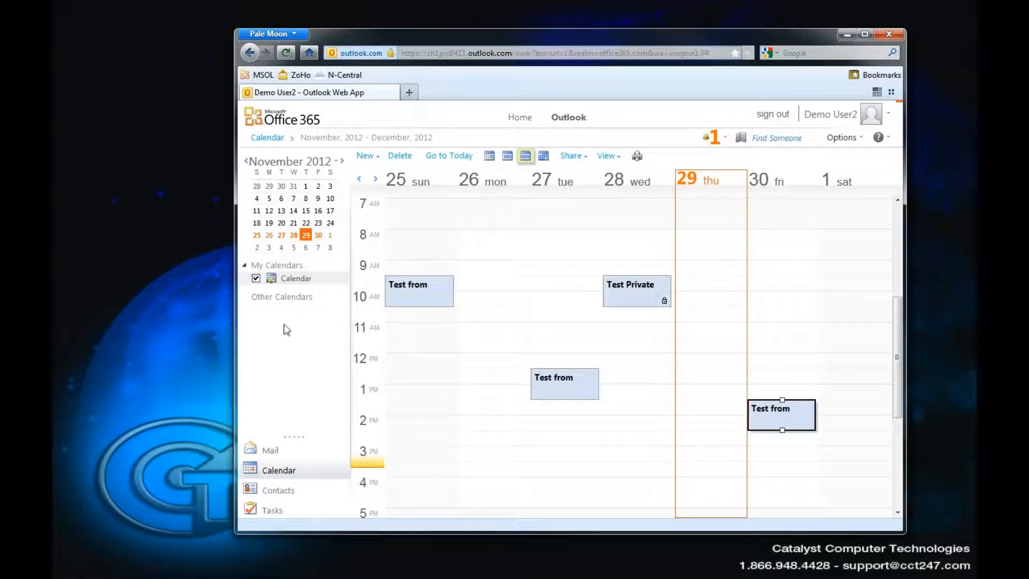
# Step: In the other account's Outlook window, open the calendar and add a calendar from the Internet using the copied subscription link
pyautogui.moveTo(50, 67); pyautogui.dragTo(539, 23)
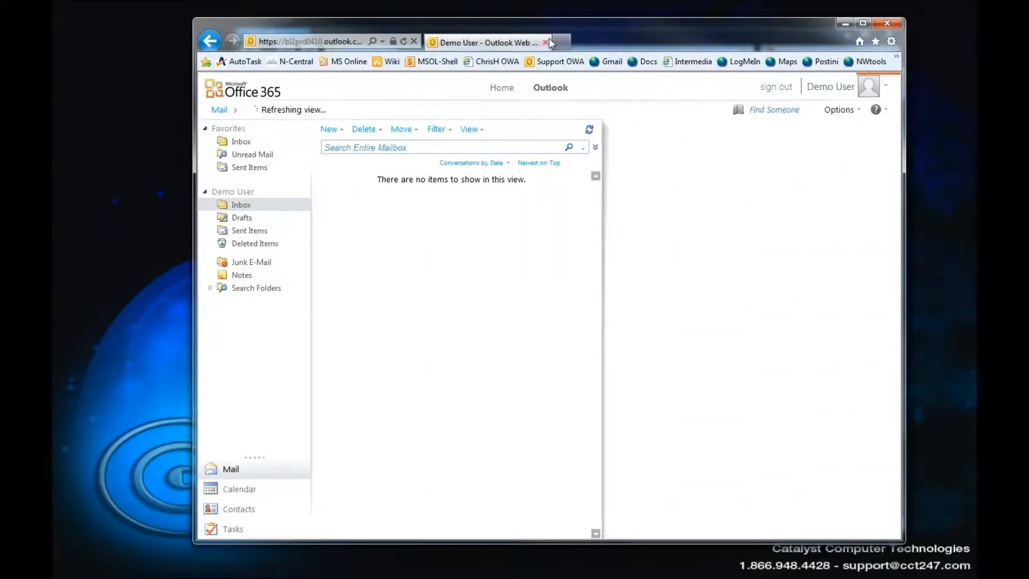
pyautogui.click(242, 490)
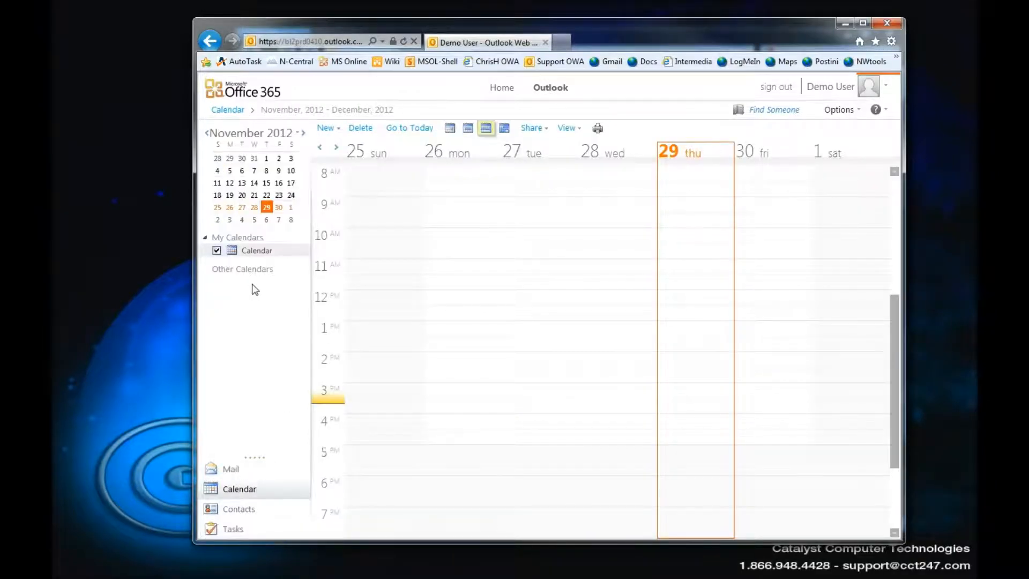
pyautogui.rightClick(238, 241)
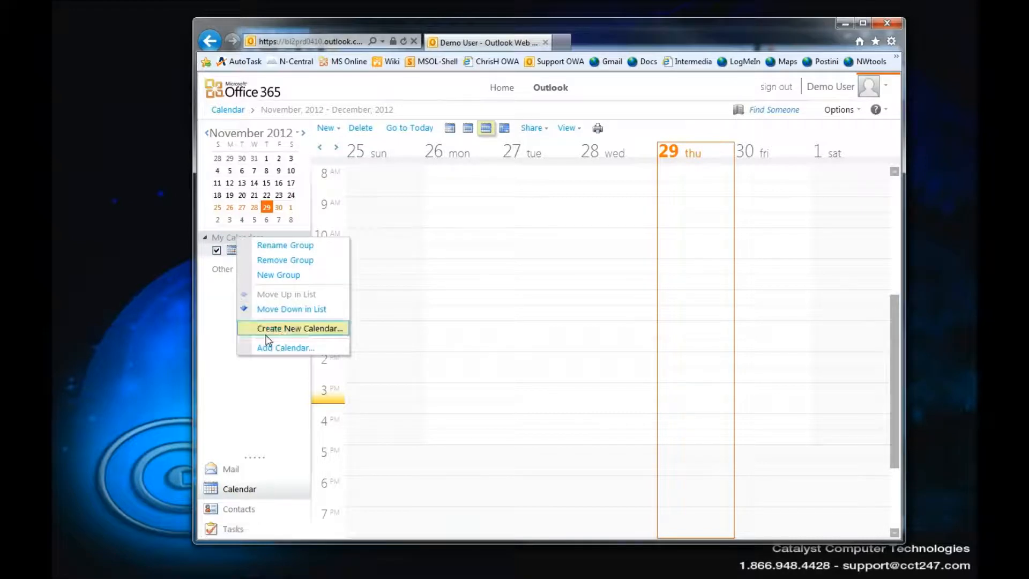
pyautogui.click(277, 349)
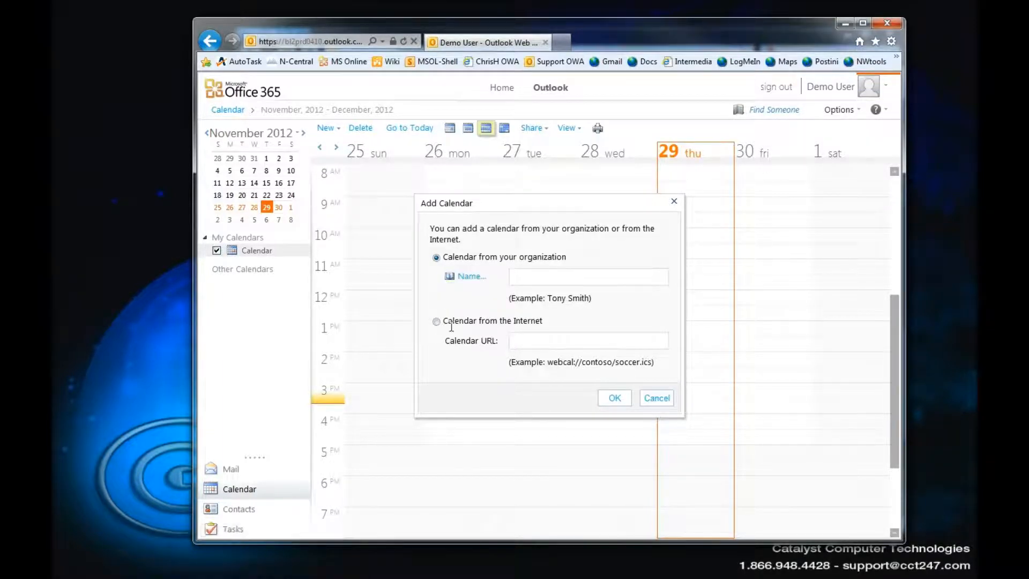
pyautogui.click(436, 323)
pyautogui.click(525, 343)
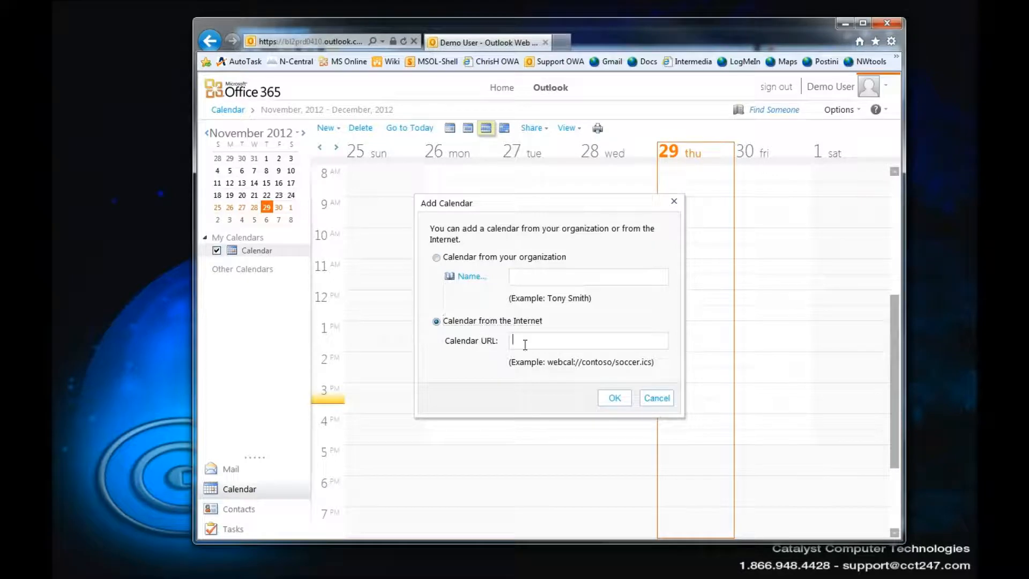
pyautogui.rightClick(565, 340)
pyautogui.click(595, 398)
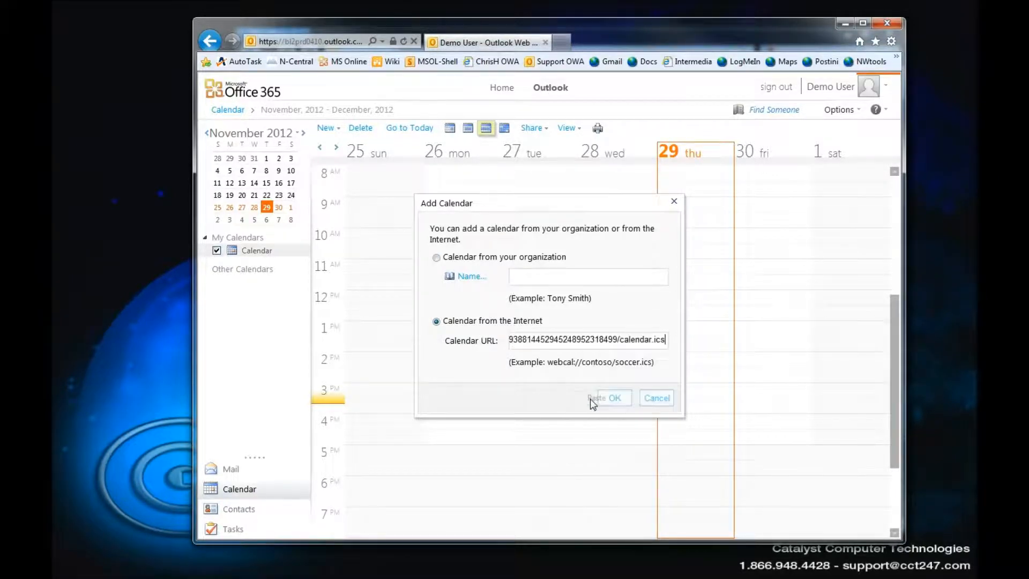
pyautogui.click(614, 398)
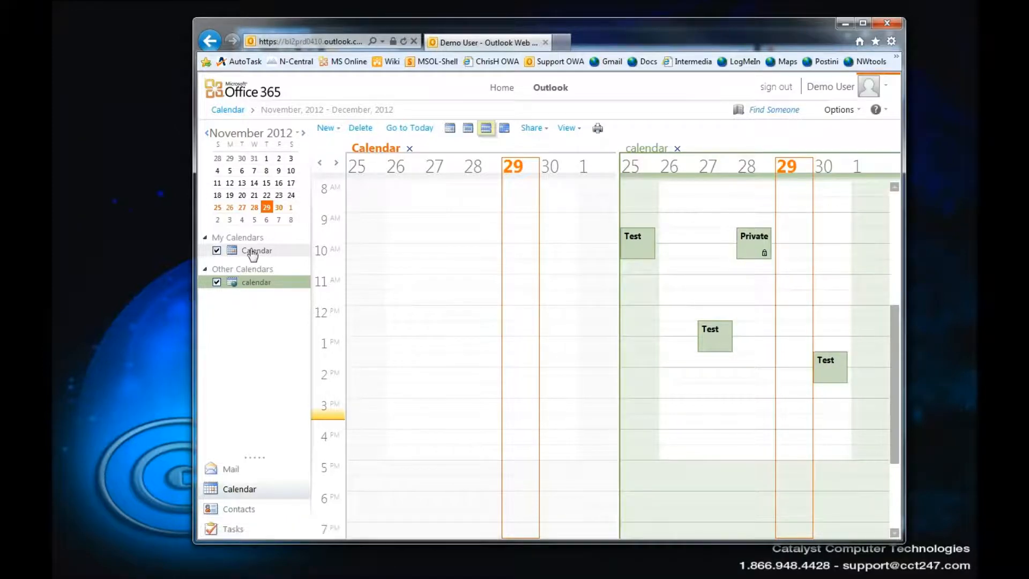
# Step: Hide the account's own calendar to show only the subscribed one, and look over its appointments
pyautogui.click(217, 250)
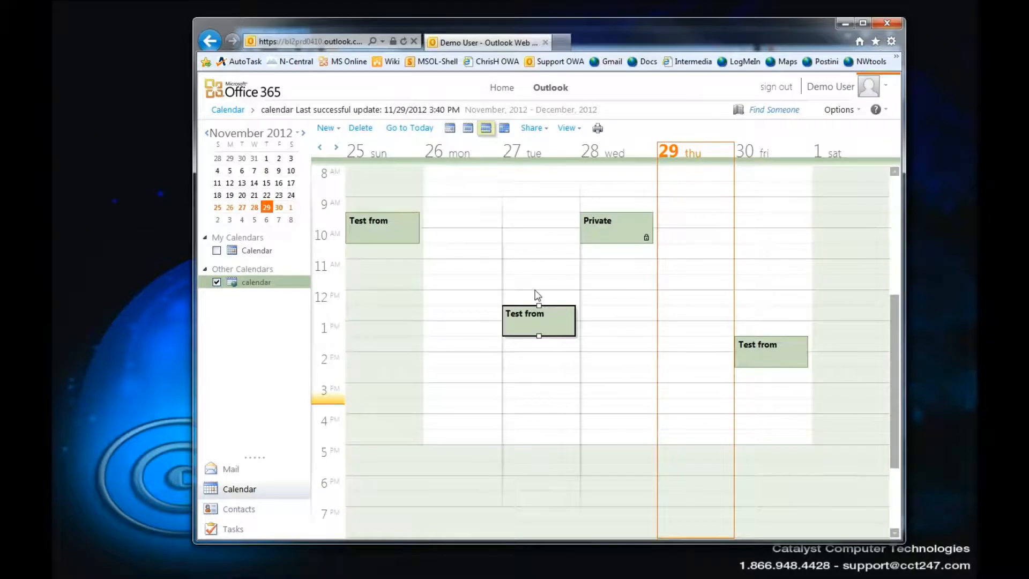
pyautogui.moveTo(618, 236)
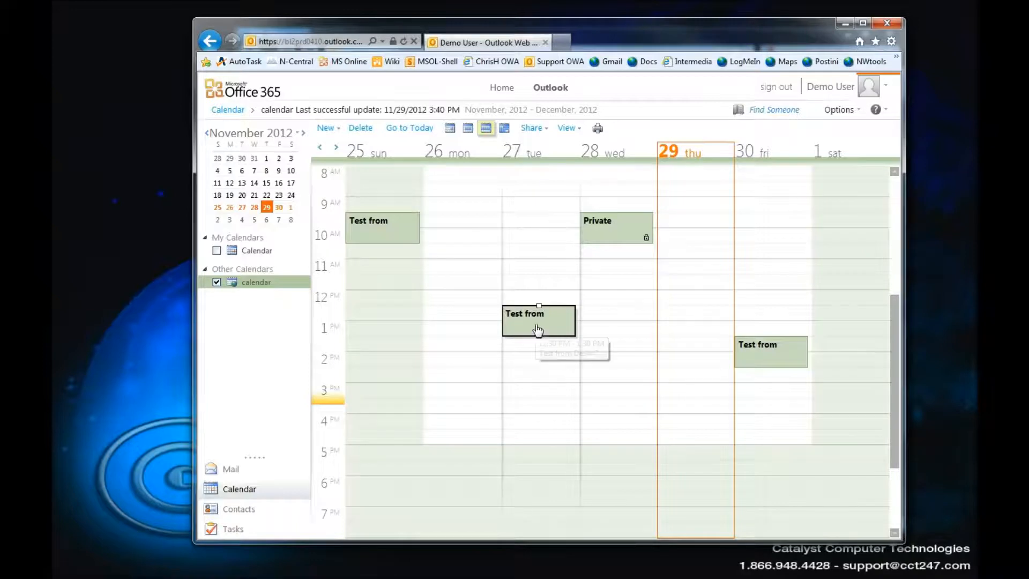
pyautogui.click(765, 359)
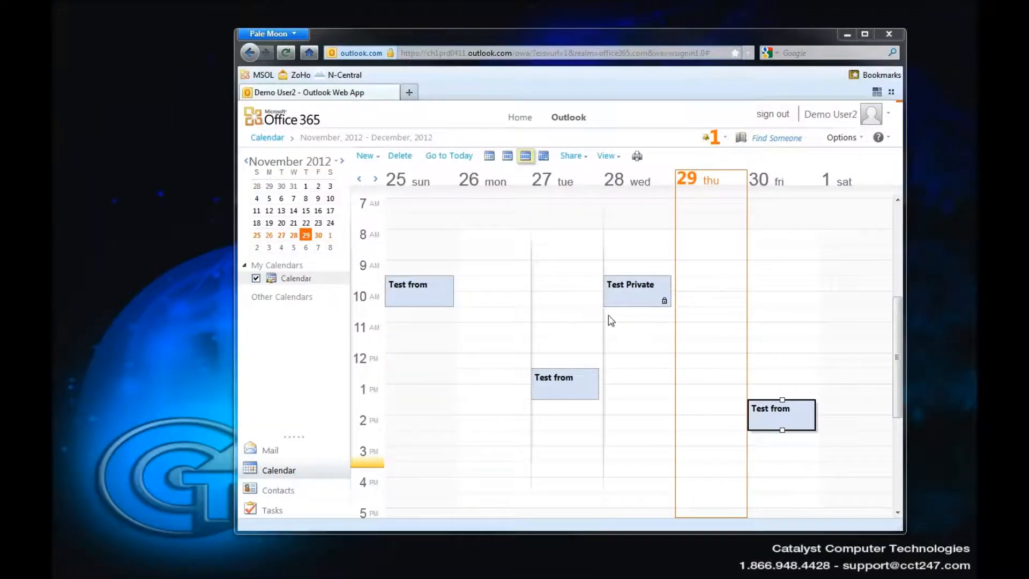
# Step: Inspect the Test Private appointment's Private setting in the publishing account, close it, and compare its entry in the subscribed calendar
pyautogui.doubleClick(647, 302)
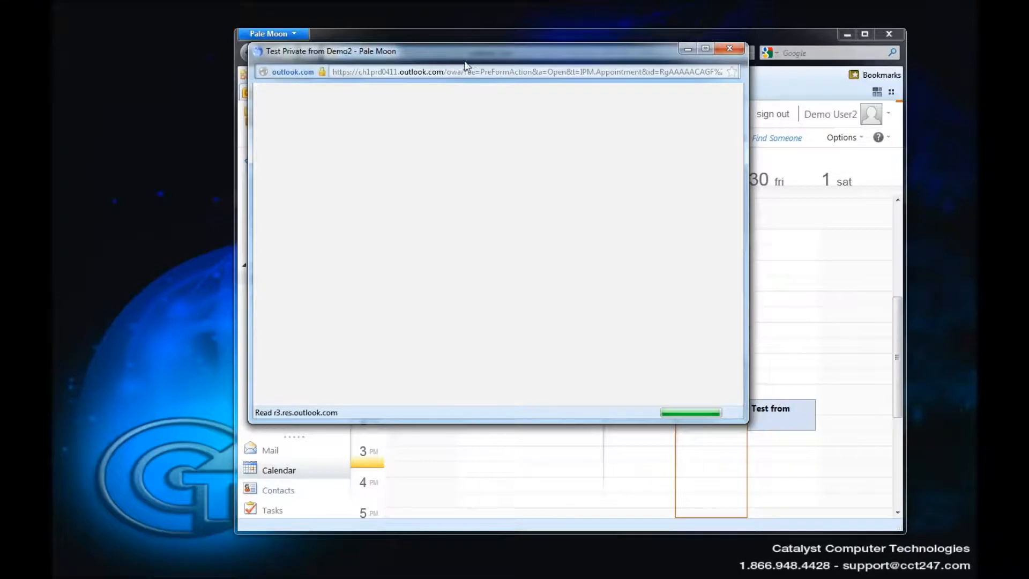
pyautogui.moveTo(457, 61); pyautogui.dragTo(513, 80)
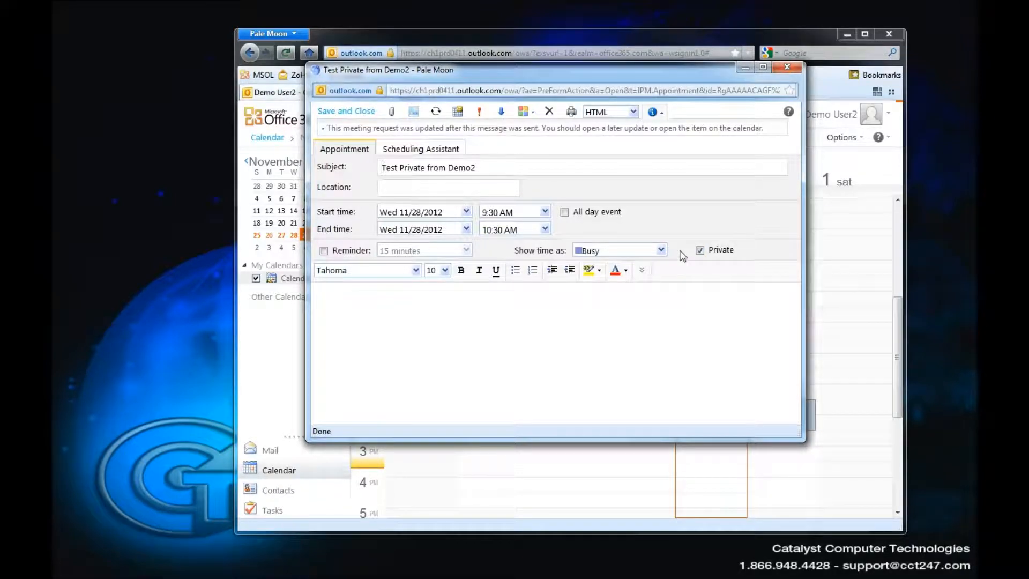
pyautogui.click(795, 66)
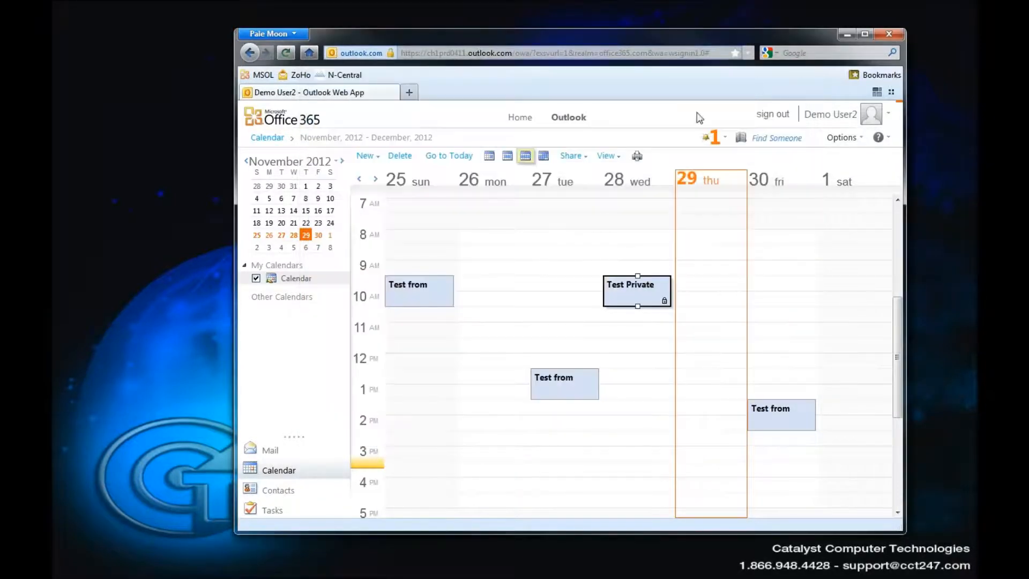
pyautogui.moveTo(52, 80); pyautogui.dragTo(575, 50)
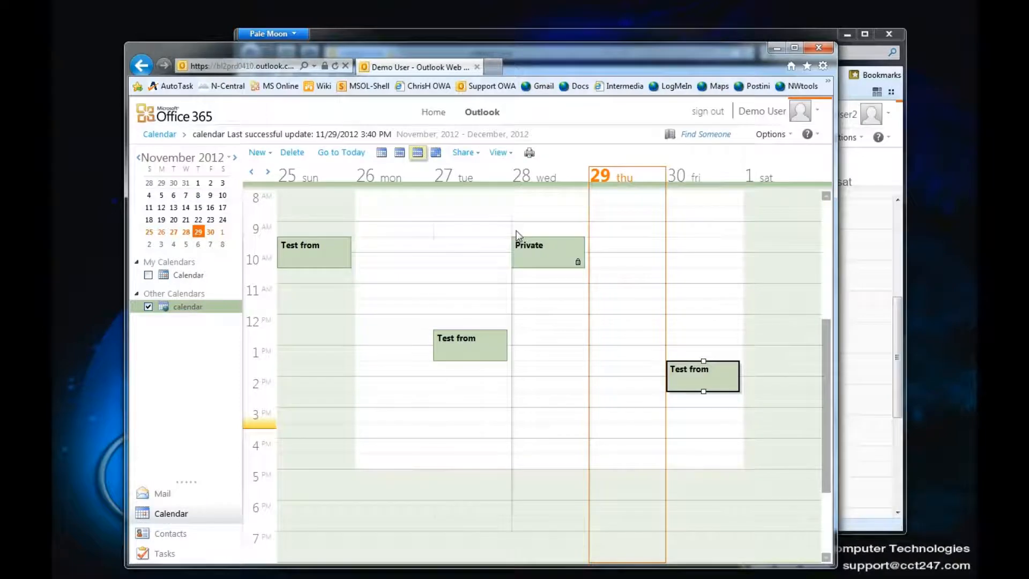
pyautogui.moveTo(325, 264)
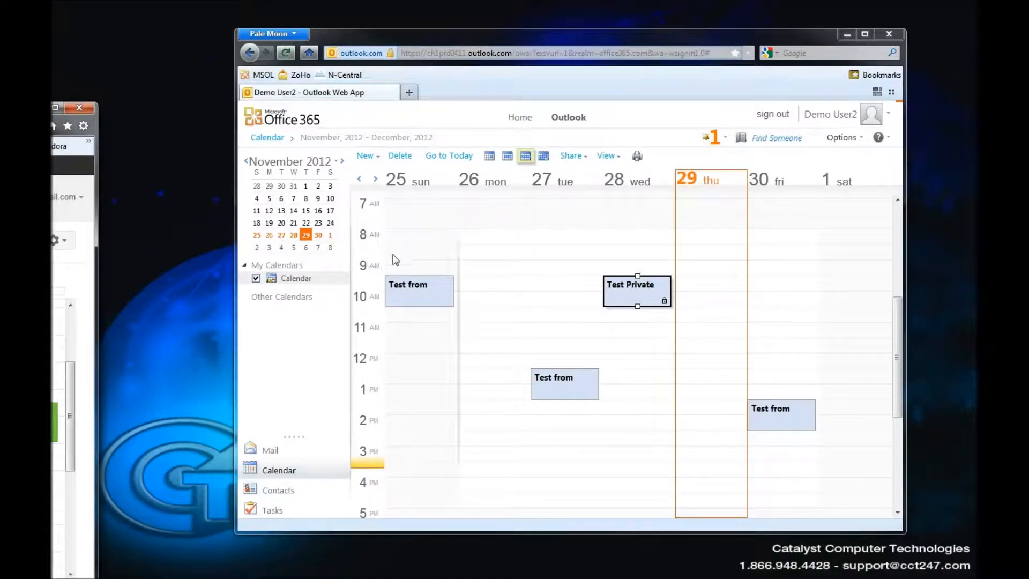
# Step: Open the publishing settings of the calendar, highlight the full link for subscribing to it, and close the settings window
pyautogui.rightClick(291, 284)
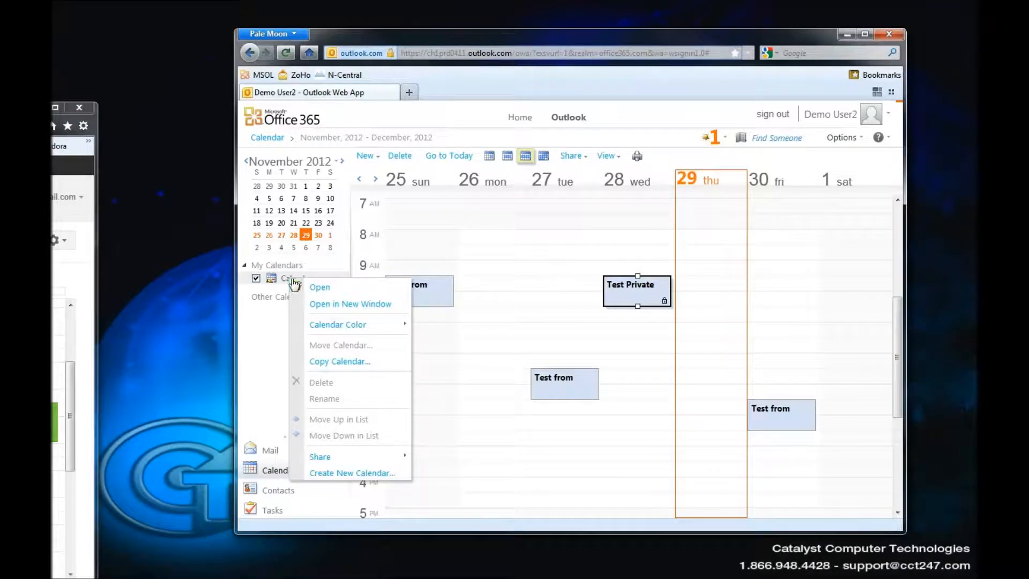
pyautogui.moveTo(358, 461)
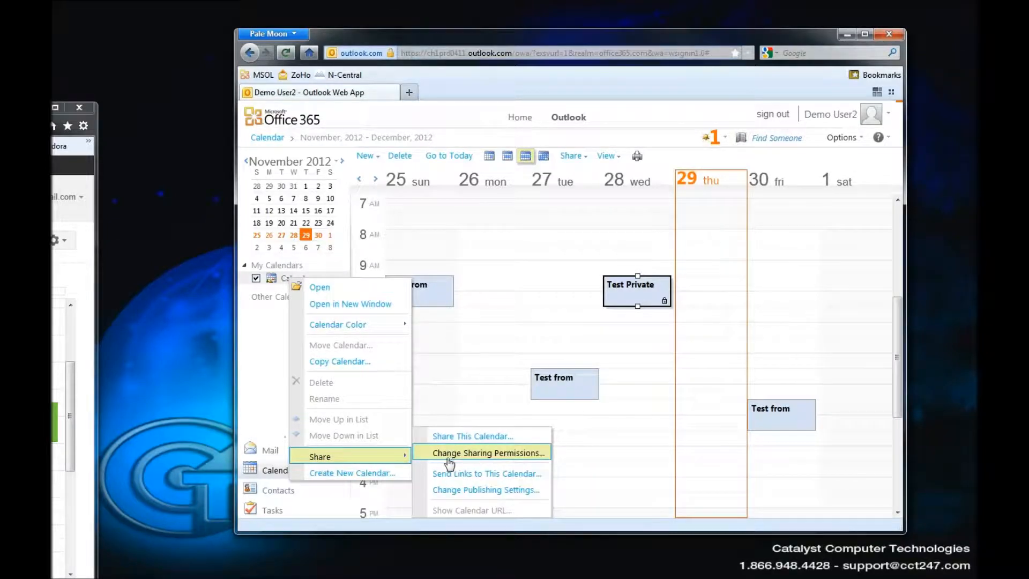
pyautogui.click(275, 286)
pyautogui.rightClick(275, 285)
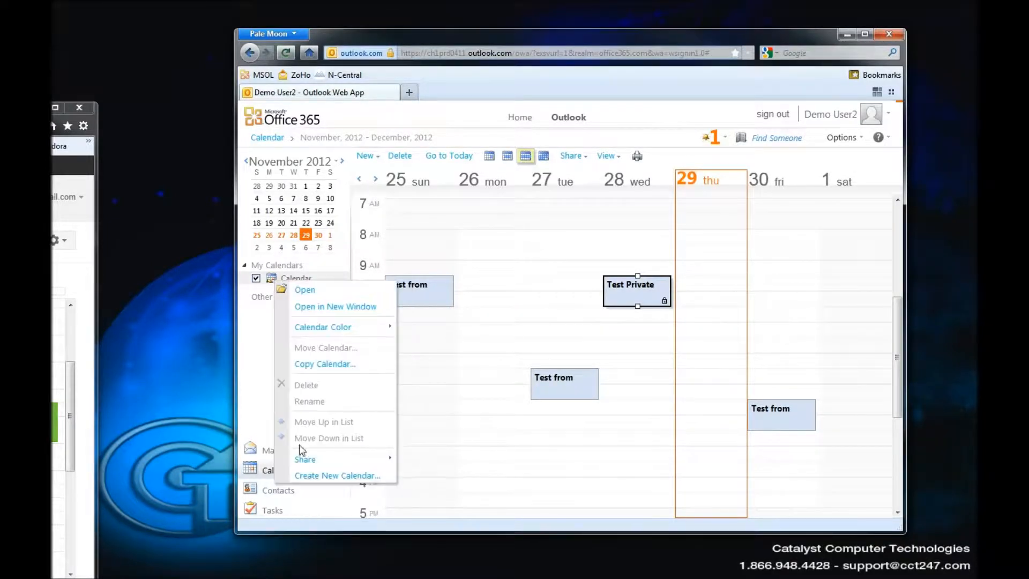
pyautogui.moveTo(327, 466)
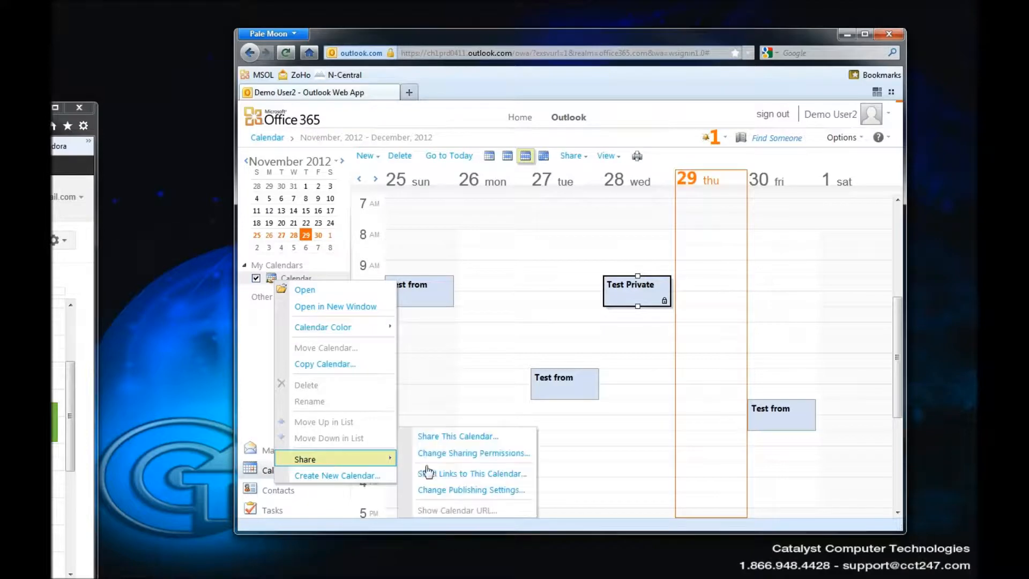
pyautogui.click(471, 490)
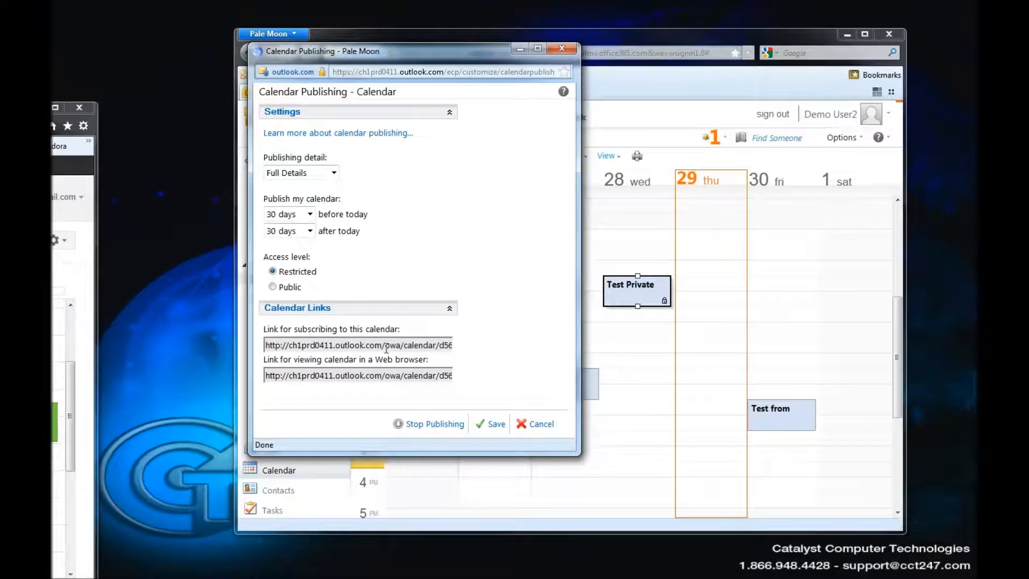
pyautogui.moveTo(273, 346); pyautogui.dragTo(539, 353)
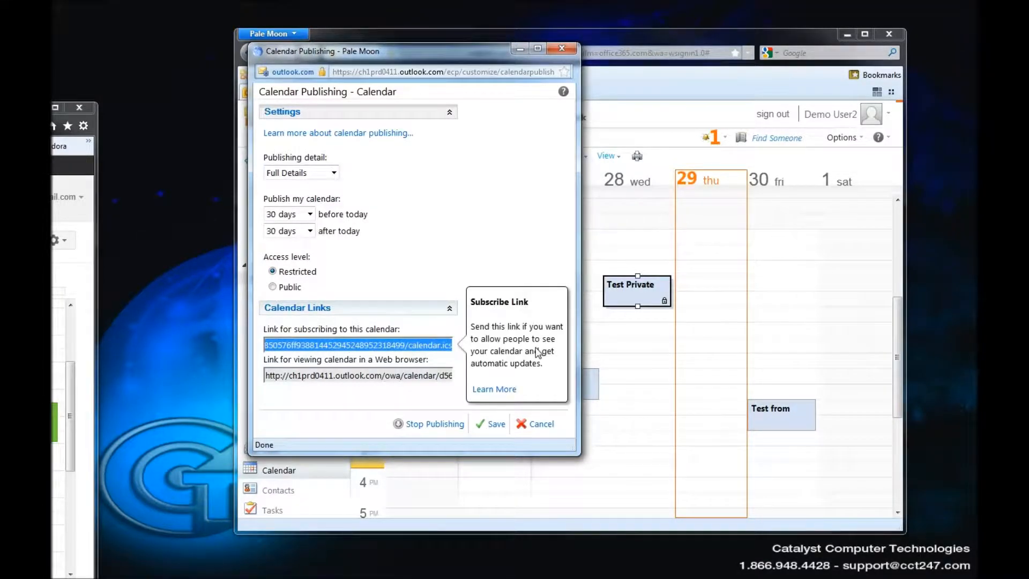
pyautogui.click(521, 268)
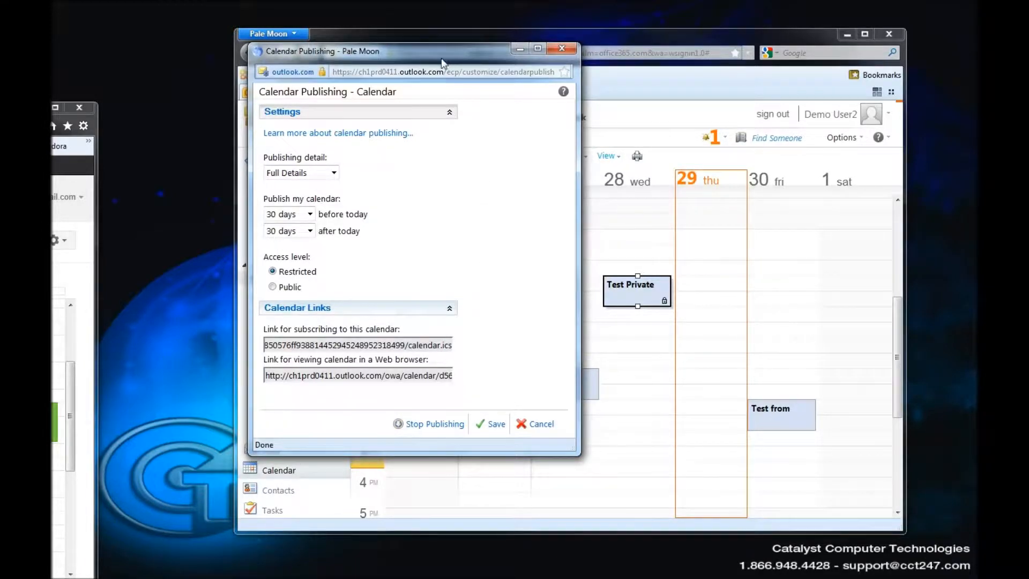
pyautogui.moveTo(441, 53); pyautogui.dragTo(616, 28)
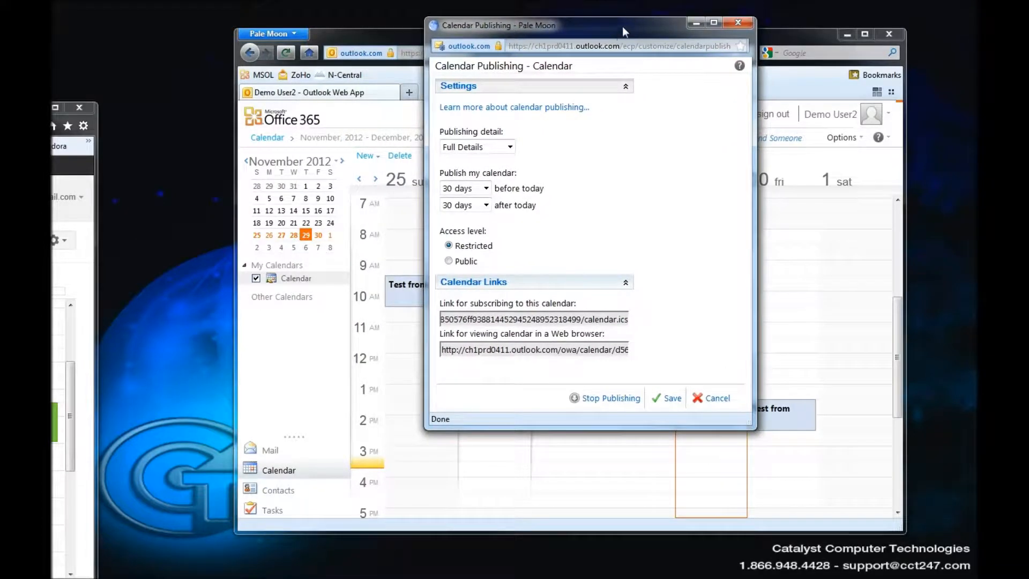
pyautogui.click(738, 22)
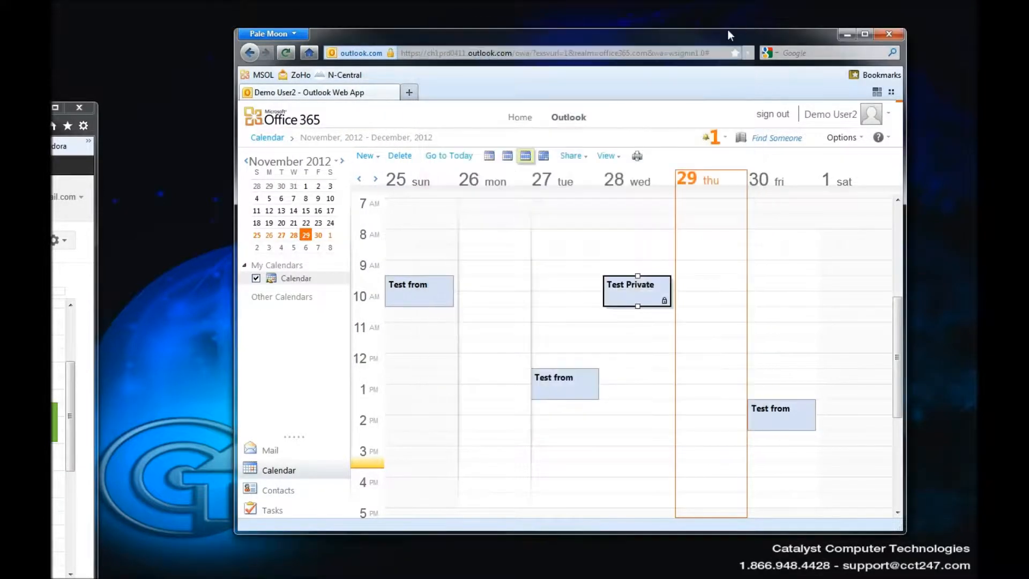
# Step: Switch to the Google Calendar window and add another calendar by URL using the copied subscription link
pyautogui.moveTo(52, 113); pyautogui.dragTo(562, 54)
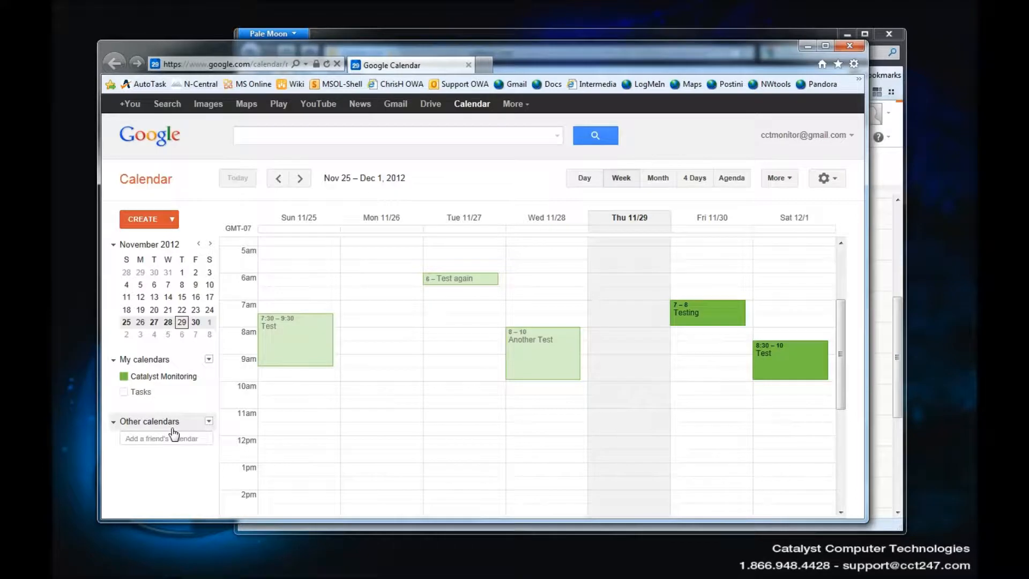
pyautogui.click(209, 422)
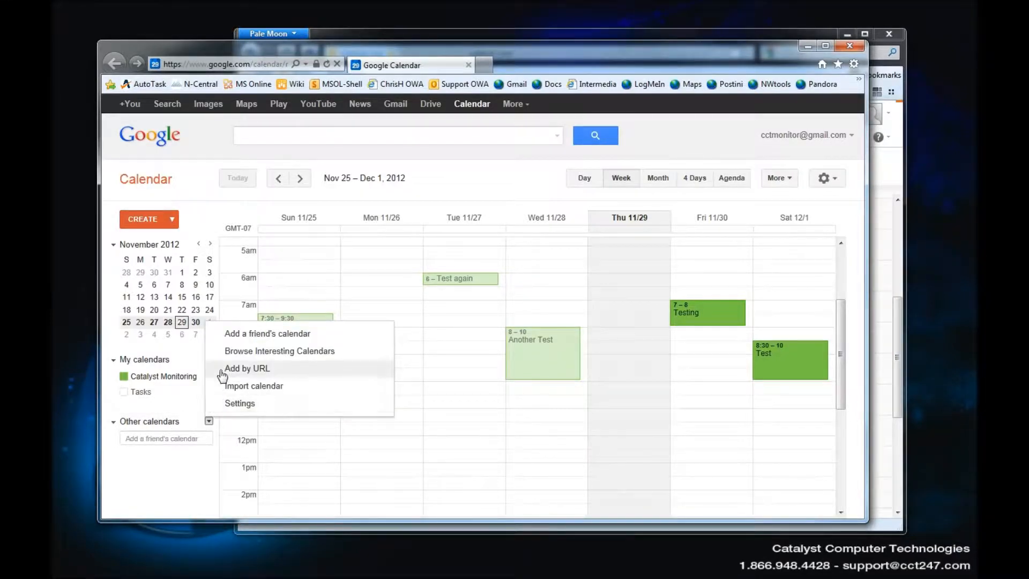
pyautogui.click(246, 369)
pyautogui.rightClick(437, 289)
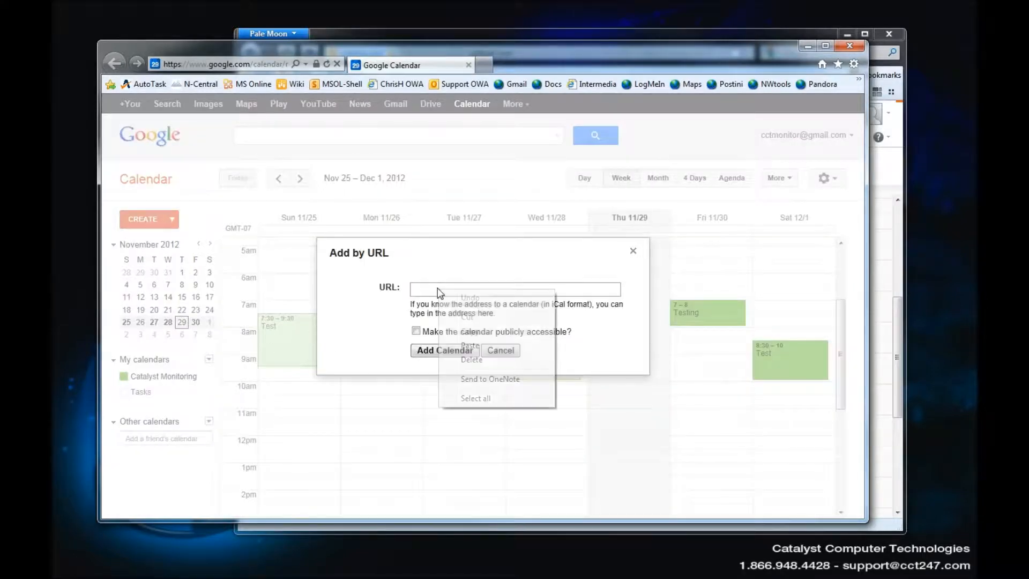
pyautogui.click(464, 347)
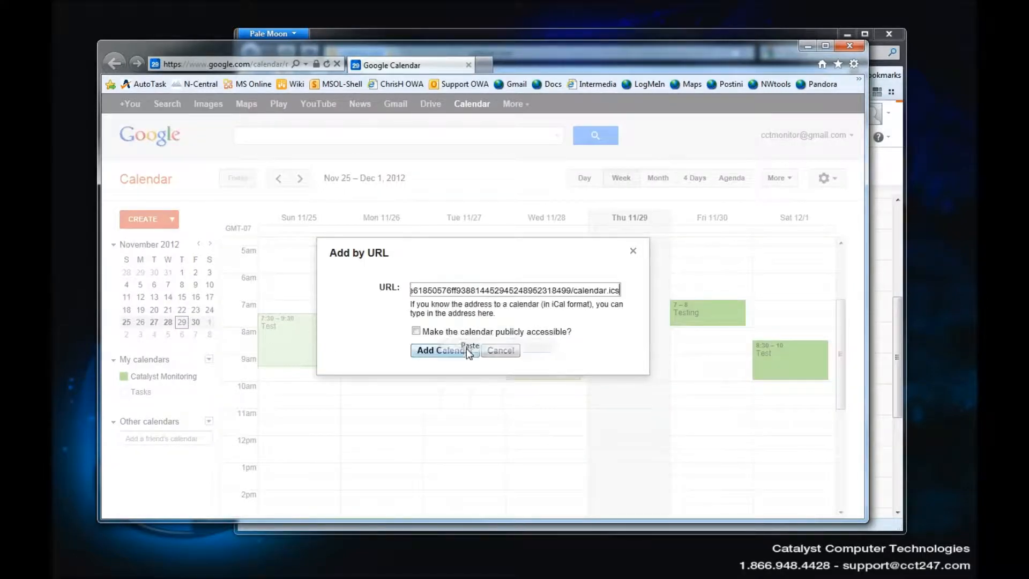
pyautogui.click(439, 351)
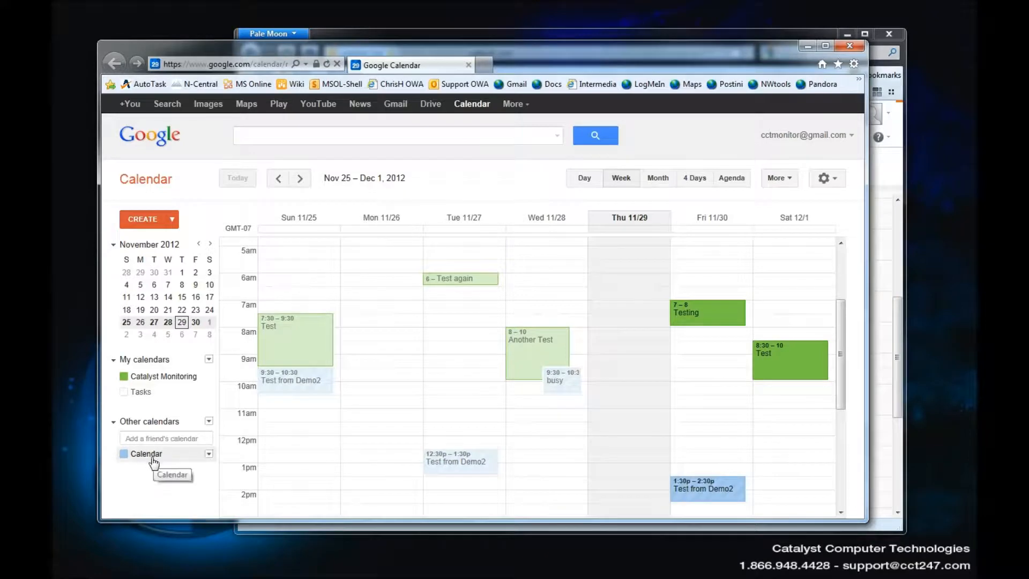
# Step: Look over the added calendar's events in the week view by hiding the calendar and showing it again
pyautogui.moveTo(840, 355); pyautogui.dragTo(840, 367)
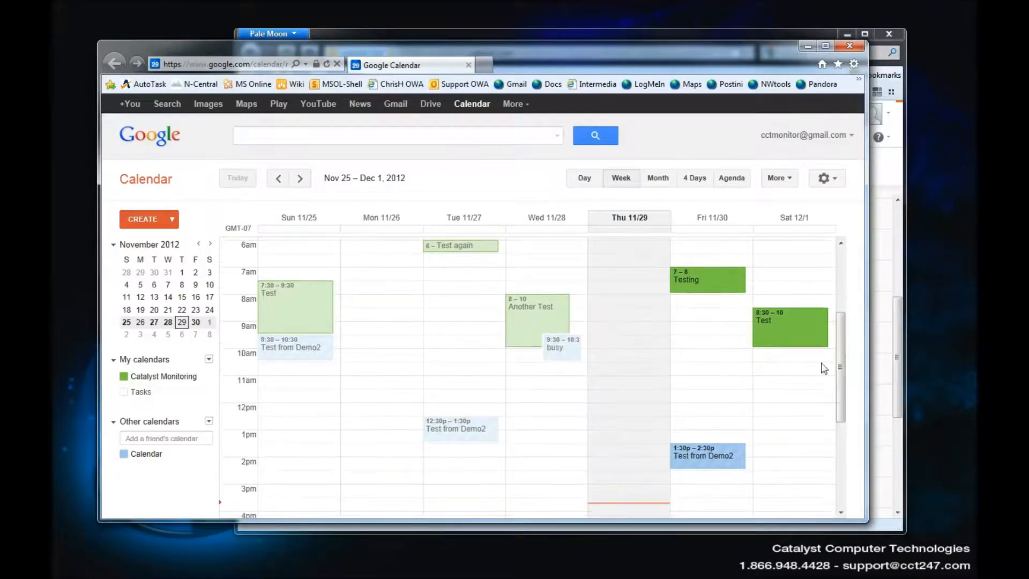
pyautogui.click(125, 454)
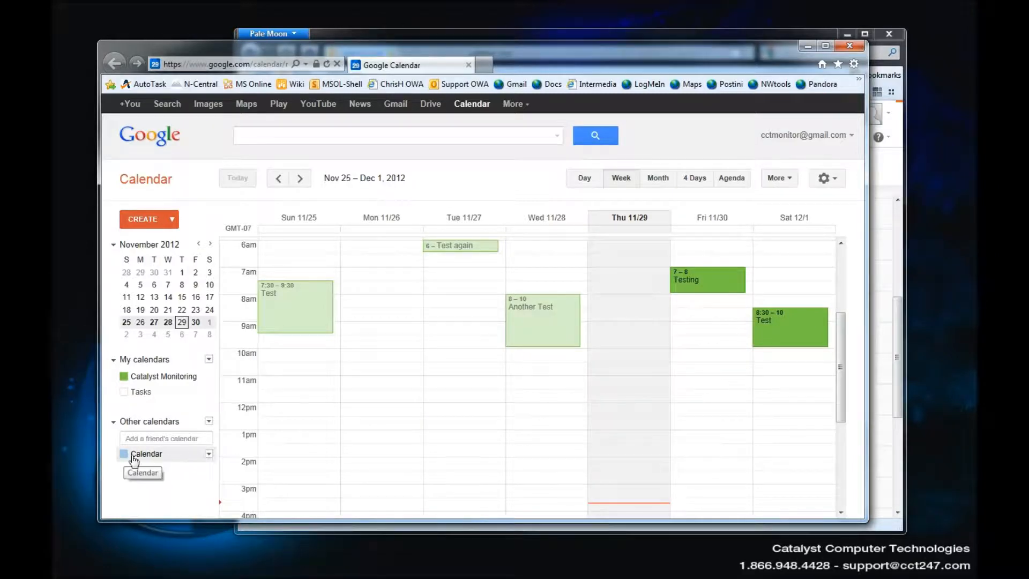
pyautogui.click(124, 454)
# Step: Color the added calendar orange-red, rename it Demo2's Calendar, and save its details
pyautogui.click(209, 454)
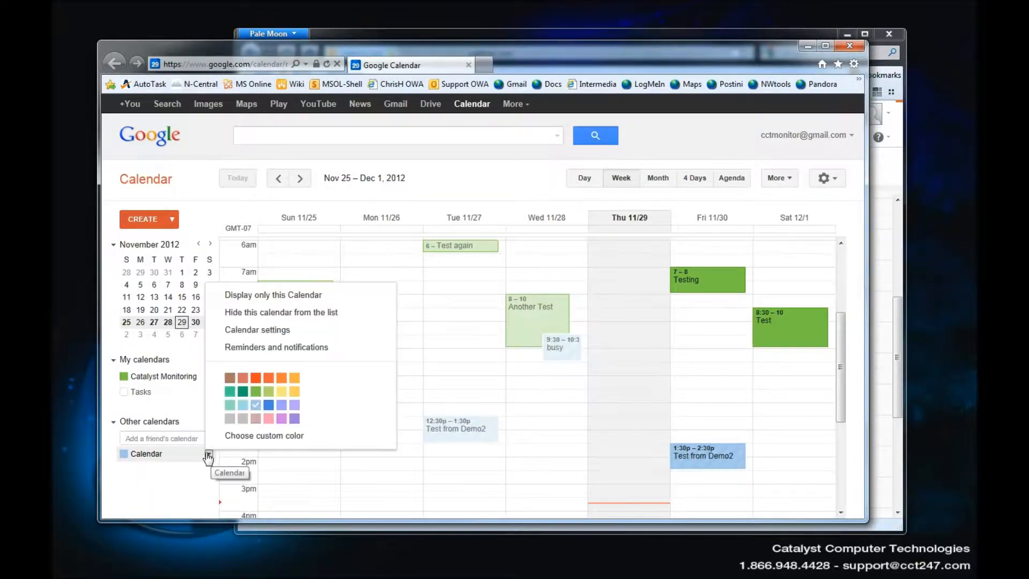
pyautogui.click(258, 384)
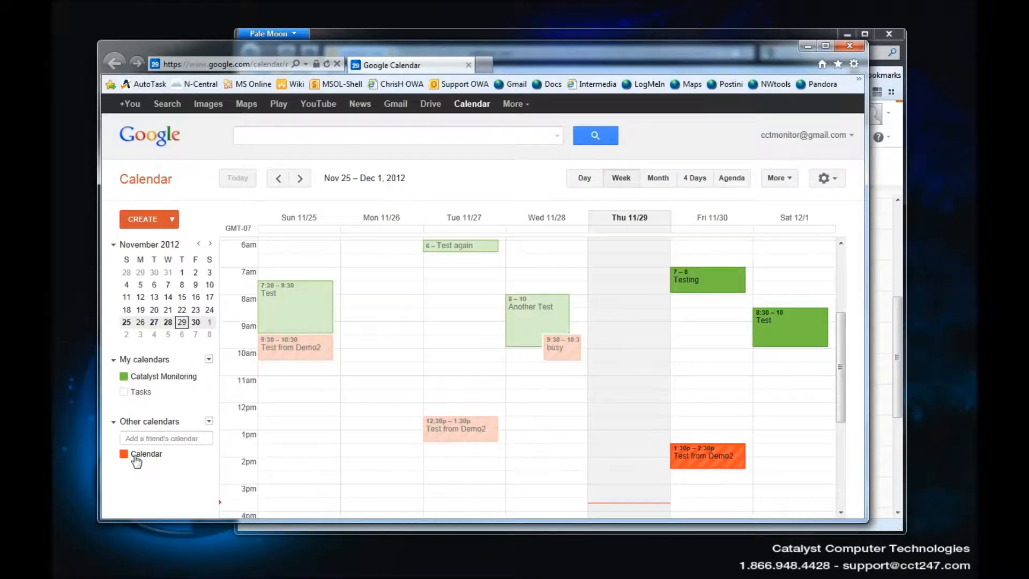
pyautogui.click(209, 455)
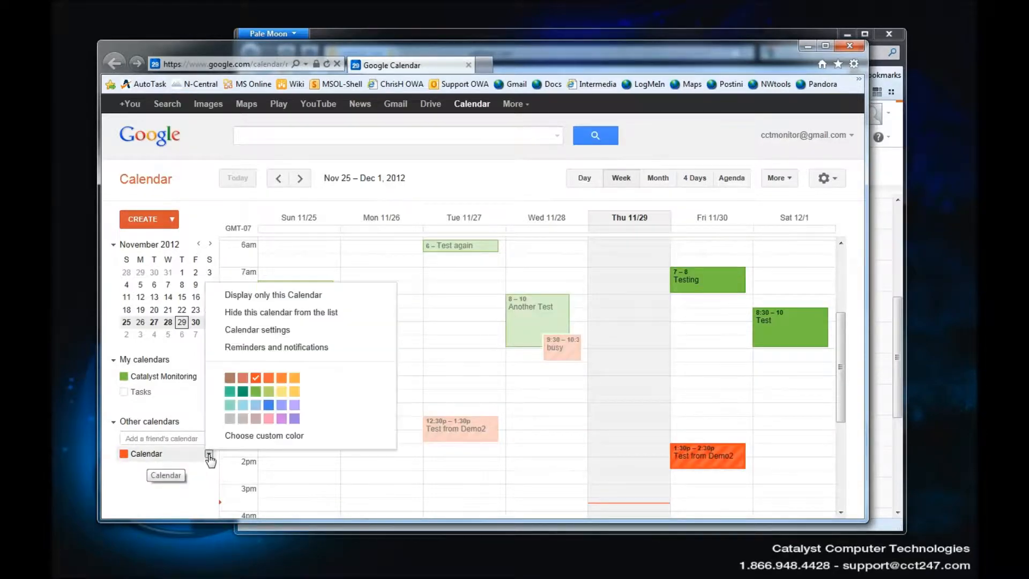
pyautogui.click(258, 331)
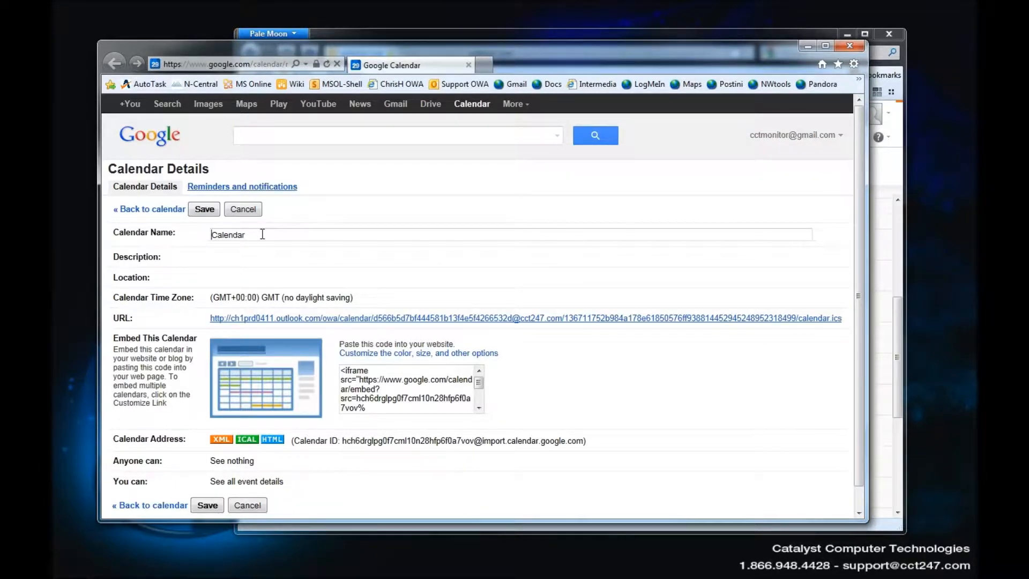
pyautogui.write("Demo2's")
pyautogui.click(202, 210)
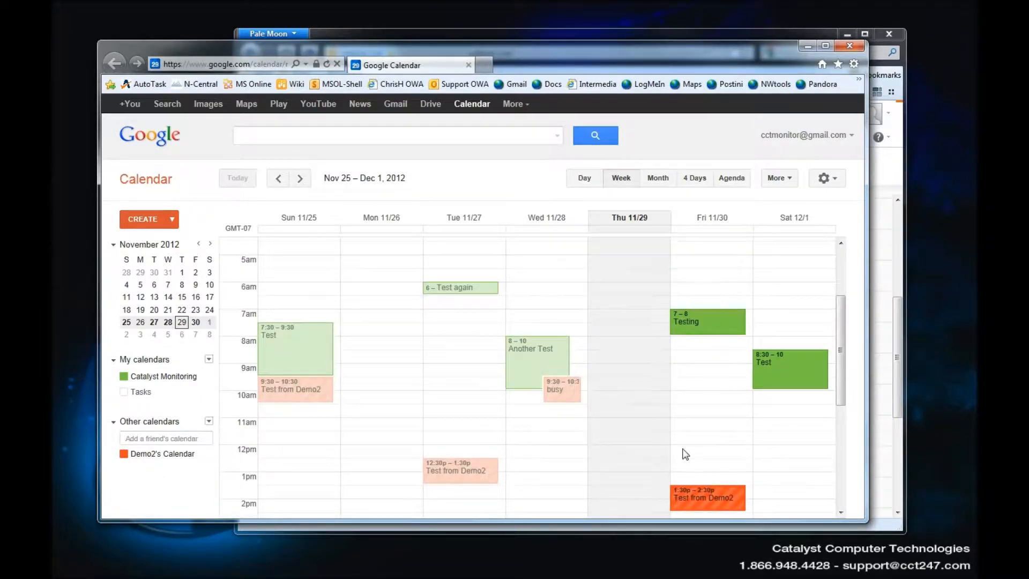
# Step: View the details of the busy event on November 28 and compare it with Test Private in the publishing Outlook calendar
pyautogui.click(566, 351)
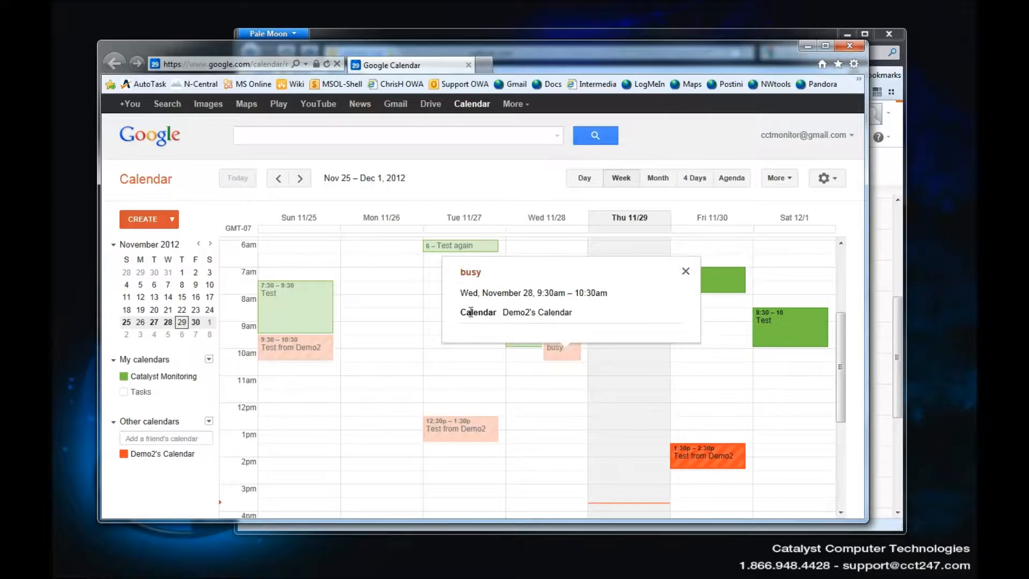
pyautogui.click(685, 272)
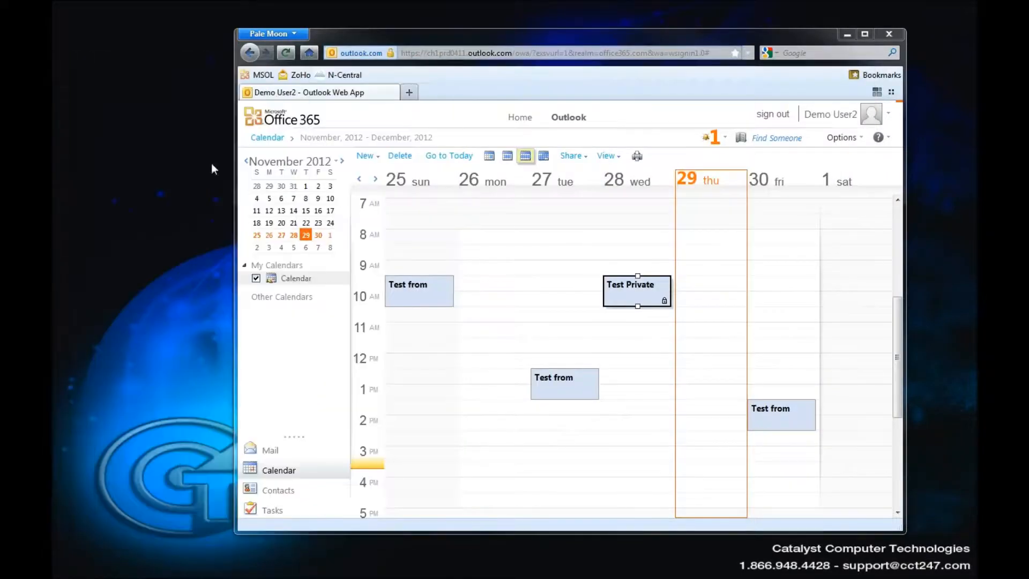
pyautogui.click(645, 289)
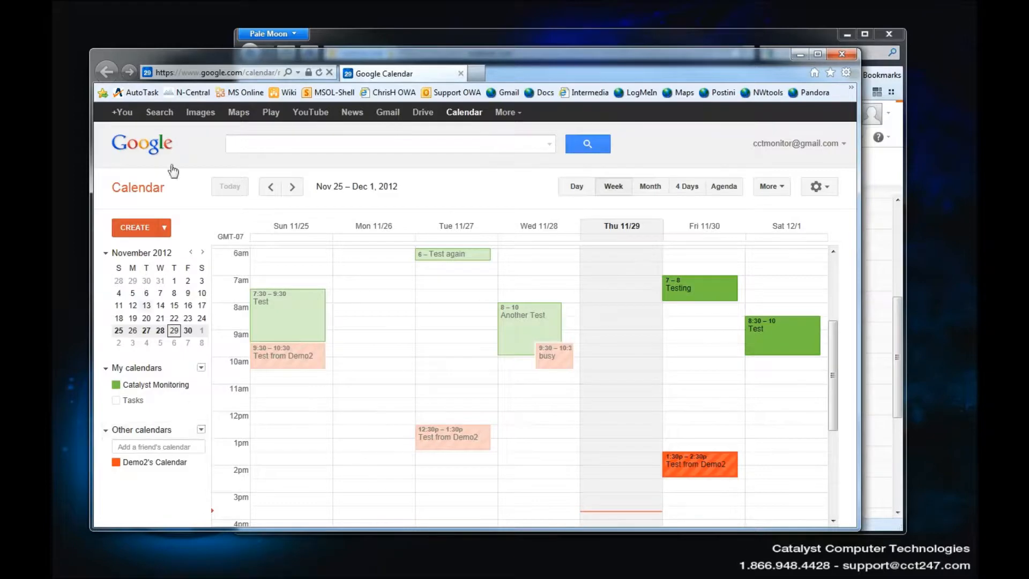
# Step: In Google Calendar, open the Catalyst Monitoring calendar's settings and copy the ICAL link of its private address
pyautogui.moveTo(555, 61)
pyautogui.mouseDown()
pyautogui.moveTo(587, 212)
pyautogui.moveTo(536, 173)
pyautogui.moveTo(565, 65)
pyautogui.mouseUp()
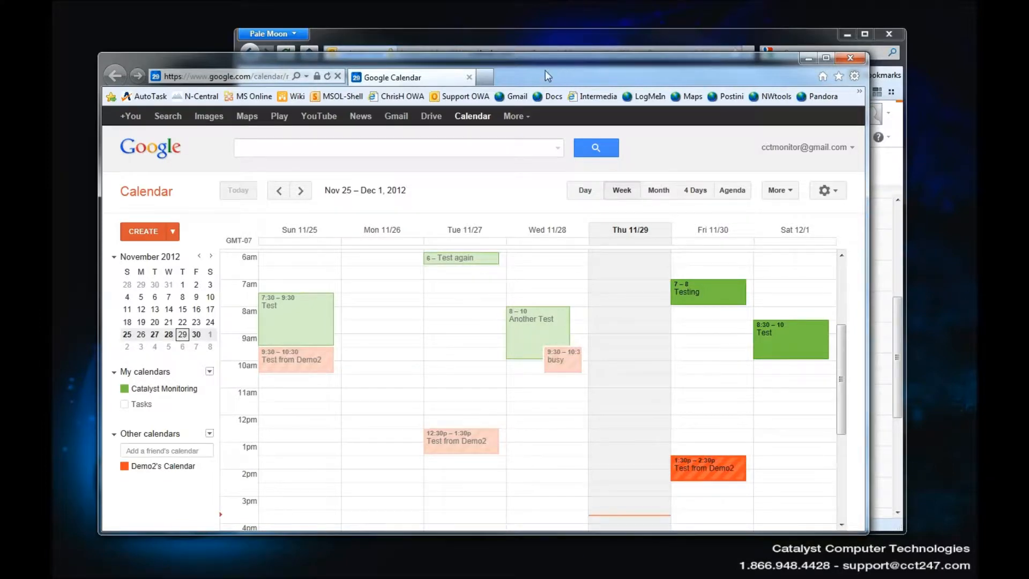
pyautogui.click(210, 389)
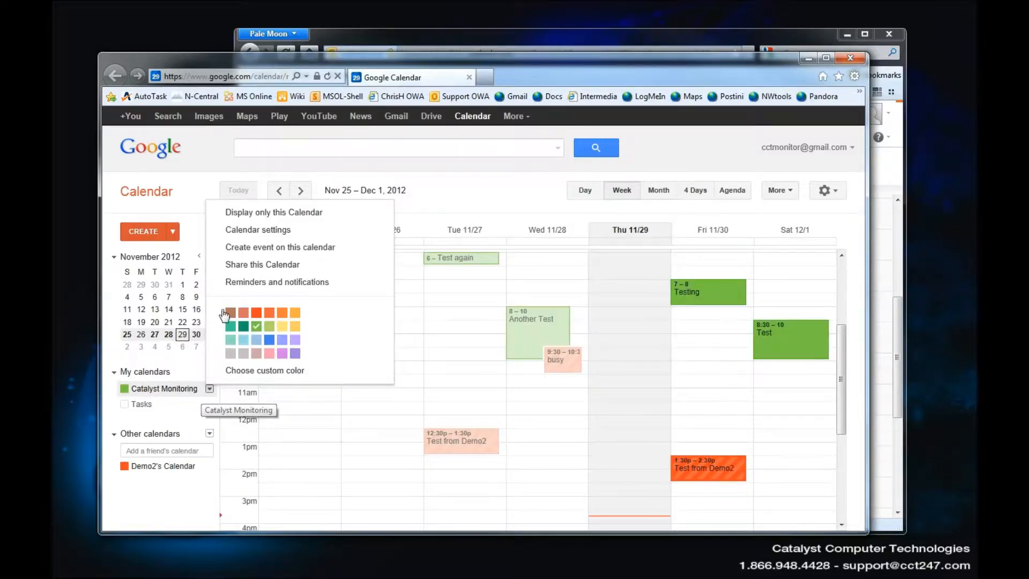
pyautogui.click(252, 234)
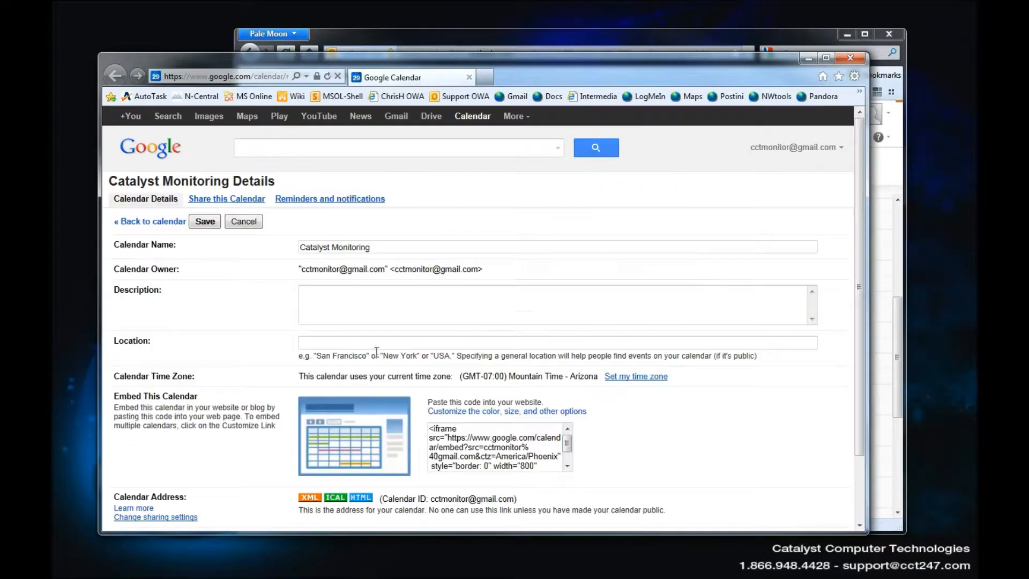
pyautogui.scroll(-3, 406, 368)
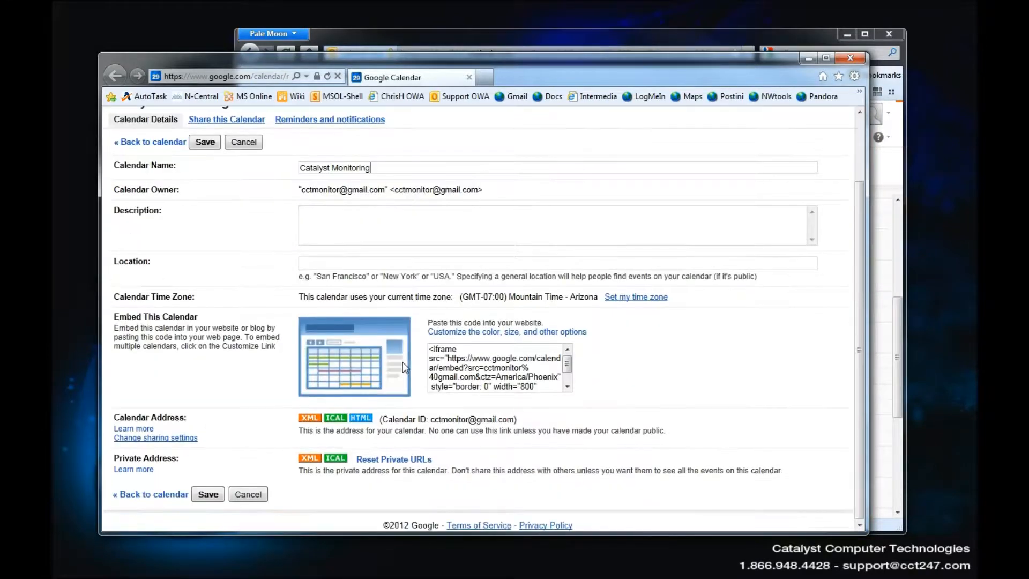
pyautogui.rightClick(336, 461)
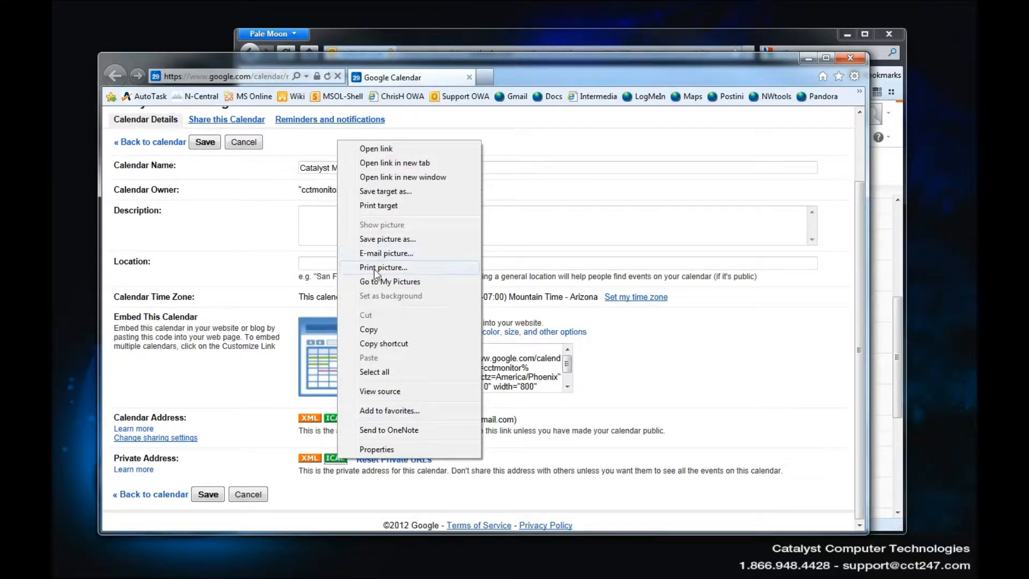
pyautogui.click(400, 343)
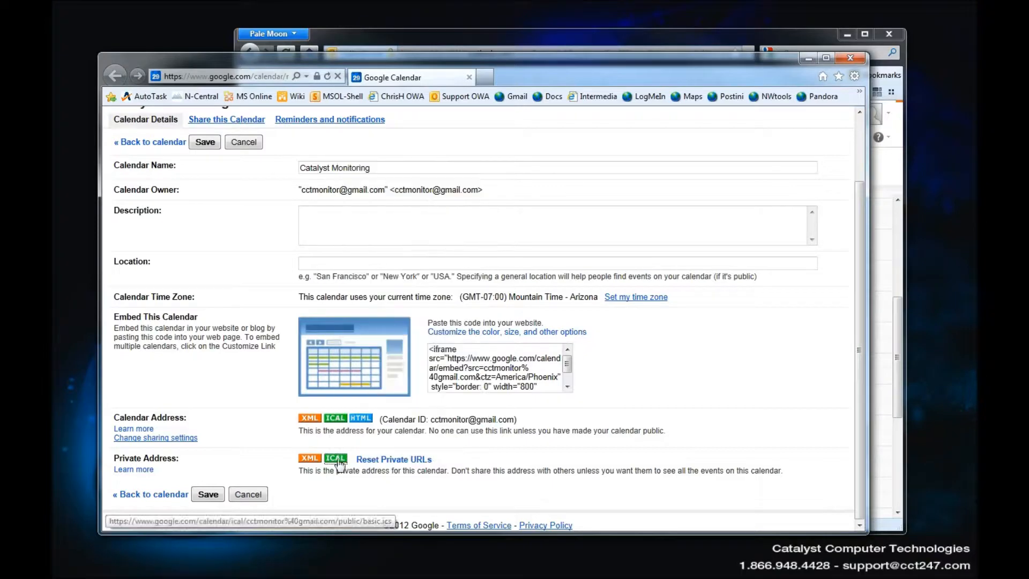
pyautogui.moveTo(118, 458); pyautogui.dragTo(262, 464)
pyautogui.click(260, 464)
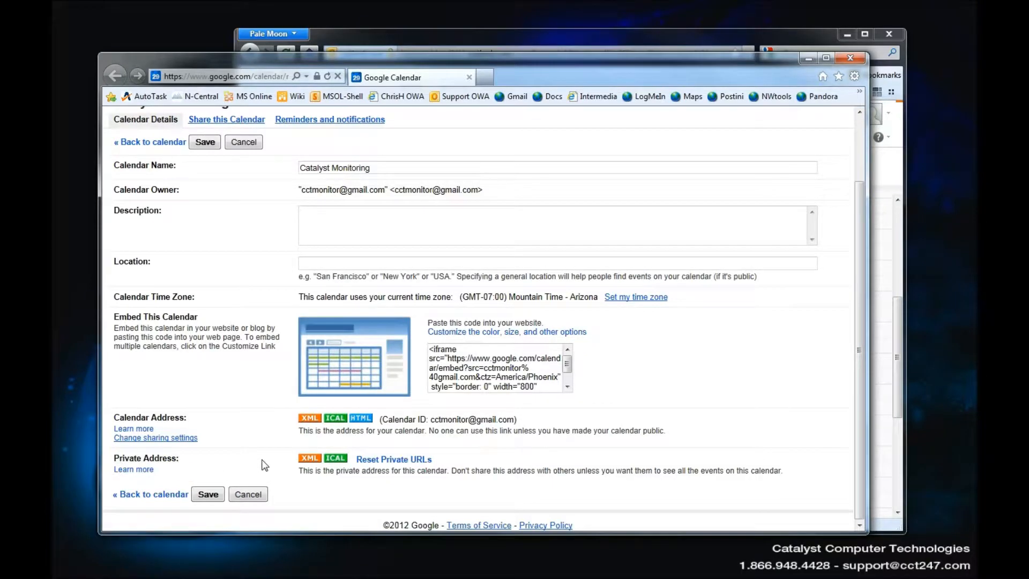
# Step: Switch to Demo User's Outlook Web App and add a calendar from the Internet using the copied private ICAL link
pyautogui.moveTo(550, 74); pyautogui.dragTo(52, 110)
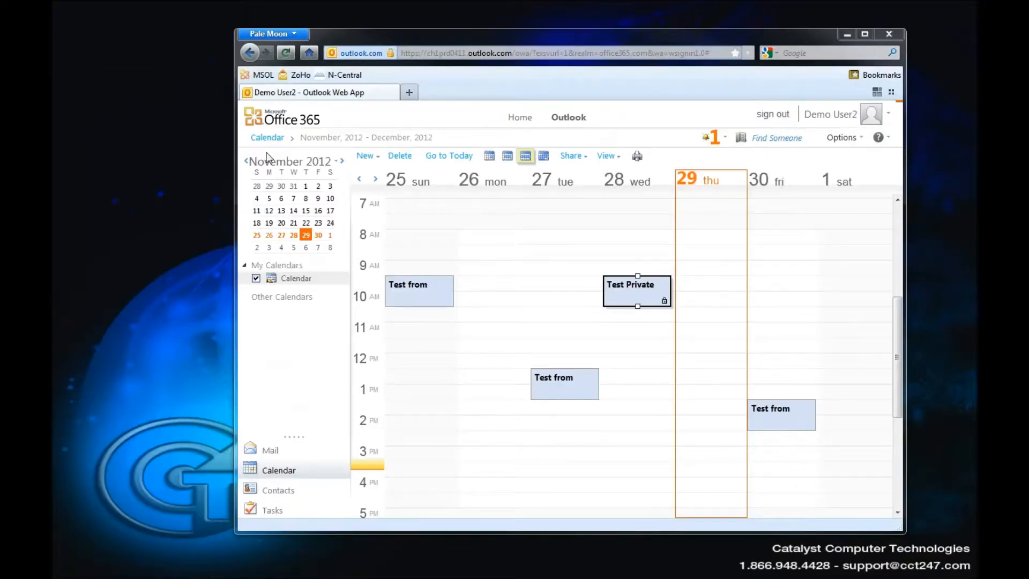
pyautogui.click(567, 40)
pyautogui.moveTo(567, 39); pyautogui.dragTo(339, 27)
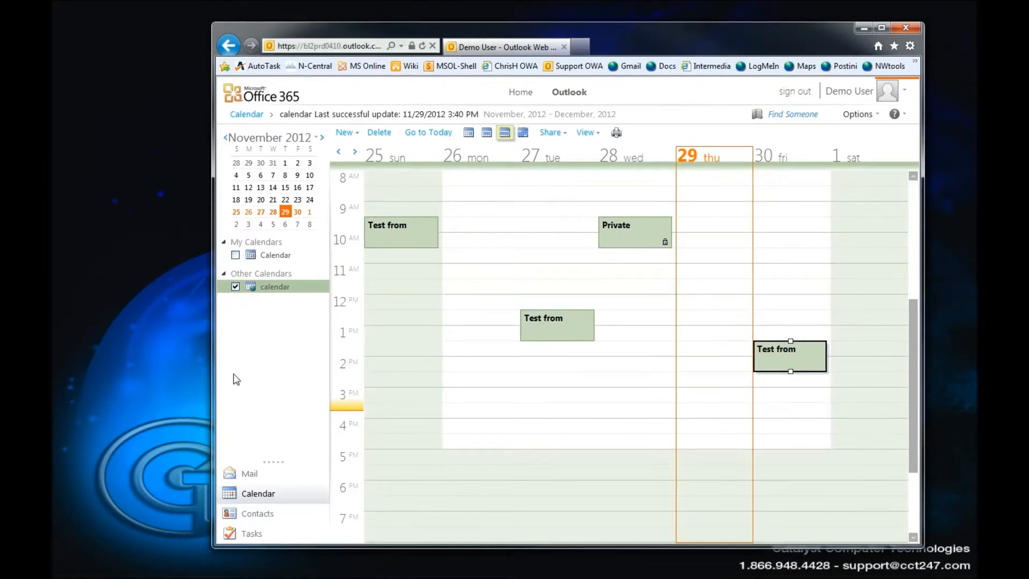
pyautogui.rightClick(255, 246)
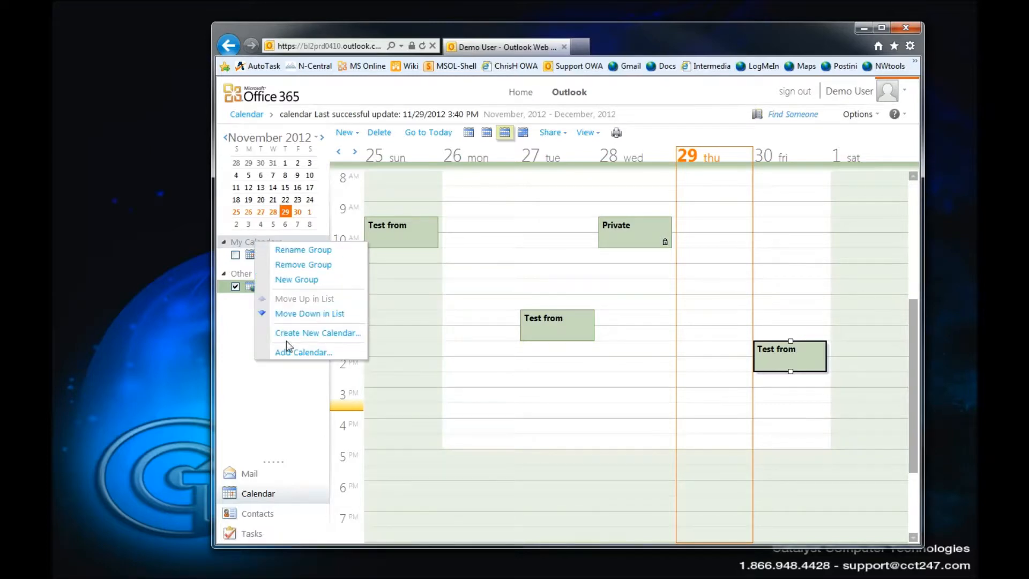
pyautogui.click(313, 354)
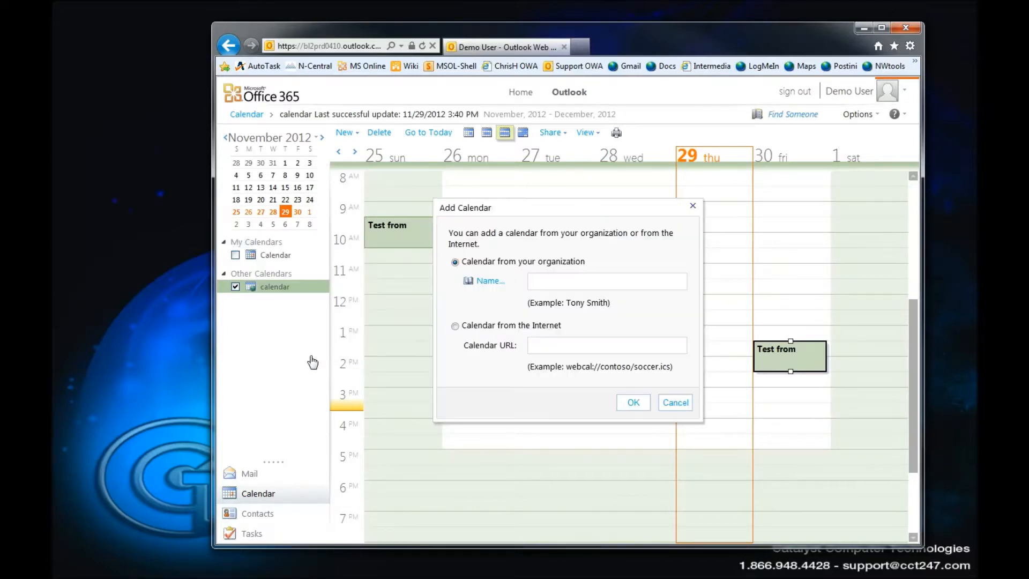
pyautogui.click(550, 348)
pyautogui.rightClick(550, 348)
pyautogui.click(570, 405)
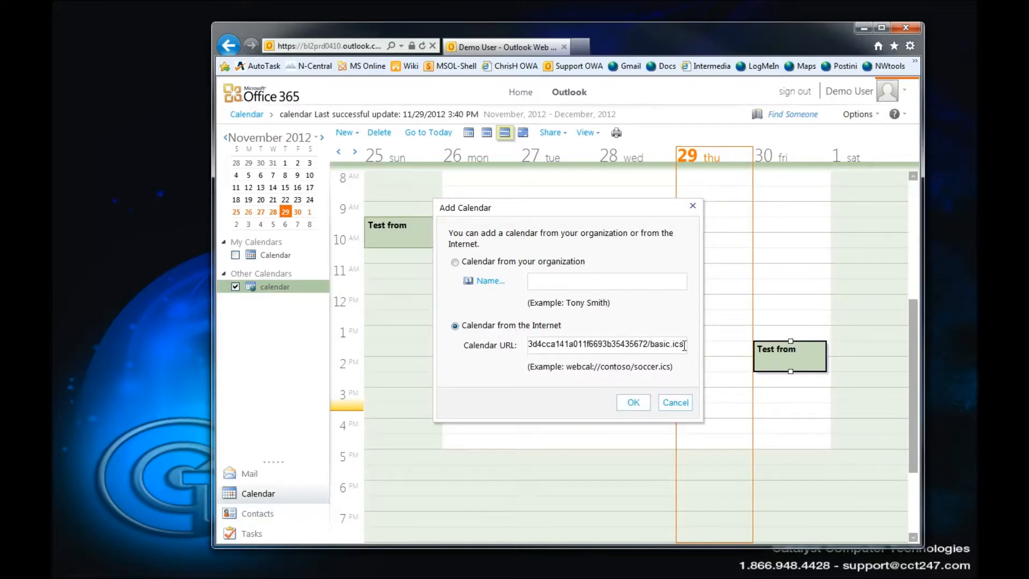
pyautogui.click(635, 408)
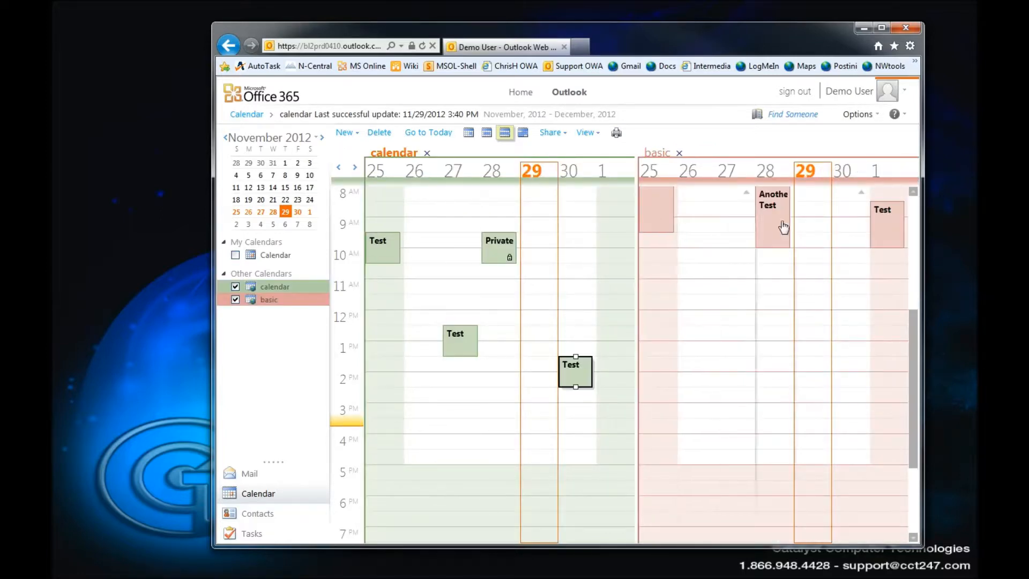
# Step: Compare the added basic calendar's events for the week of November 25 with those in Google Calendar
pyautogui.moveTo(913, 423); pyautogui.dragTo(917, 374)
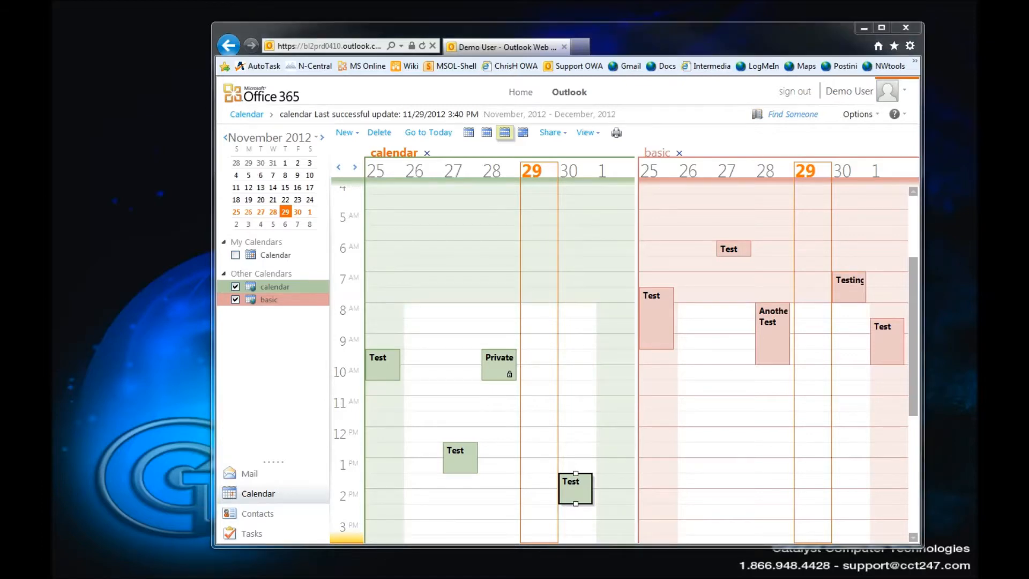
pyautogui.moveTo(24, 82); pyautogui.dragTo(531, 82)
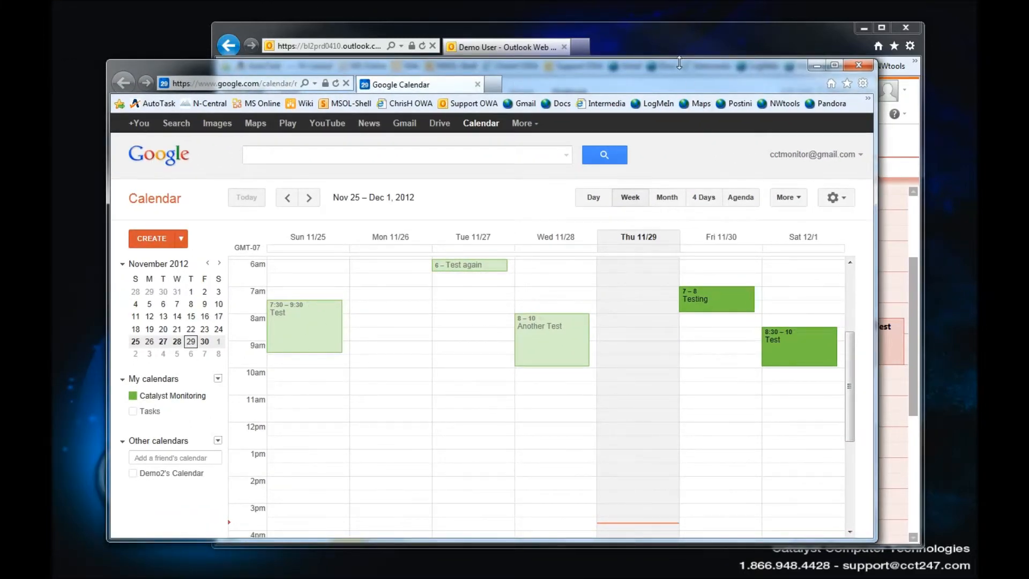
pyautogui.moveTo(679, 62); pyautogui.dragTo(552, 96)
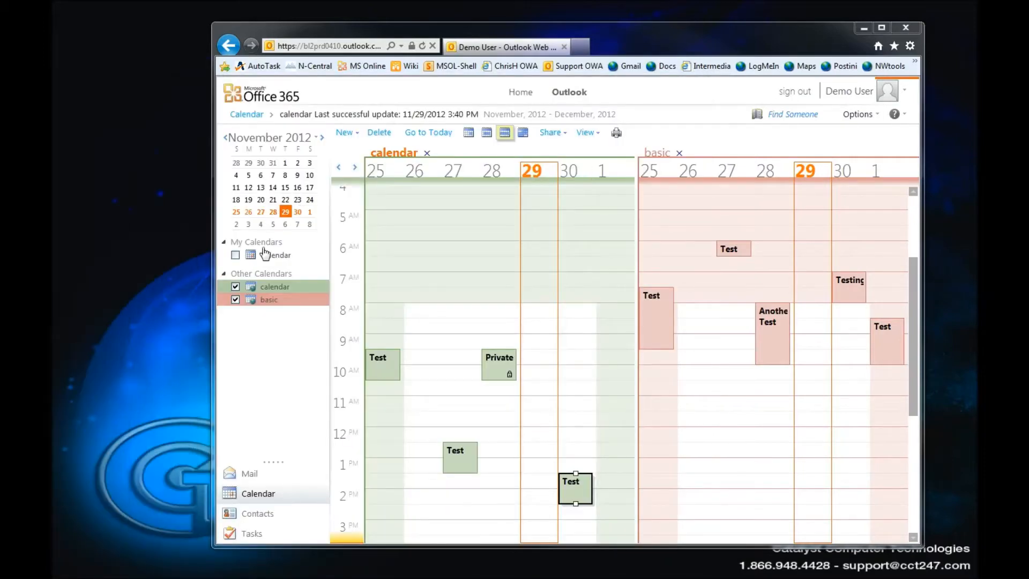
# Step: Hide the other shared calendar and rename the basic calendar as Gmail
pyautogui.click(235, 286)
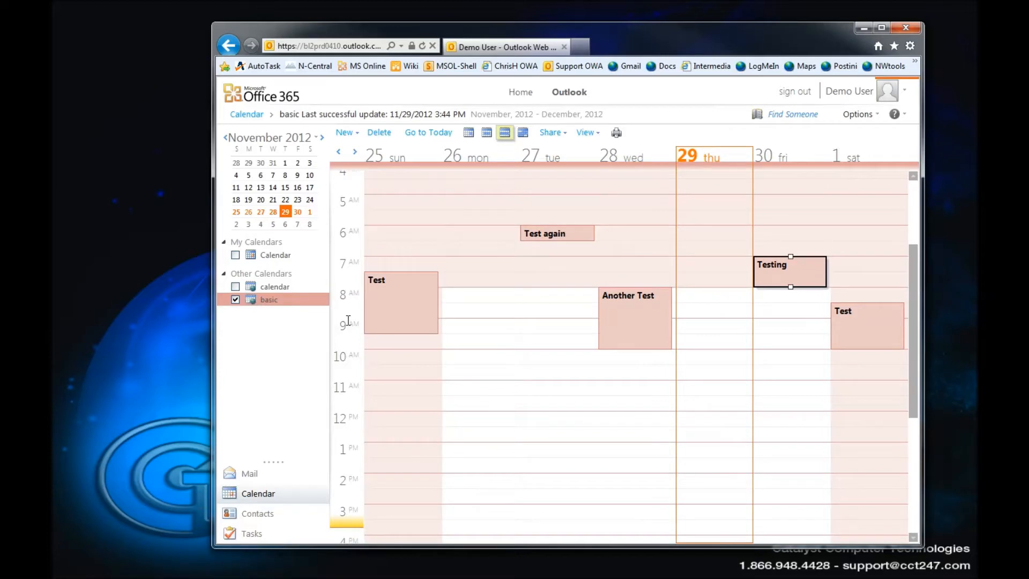
pyautogui.rightClick(270, 304)
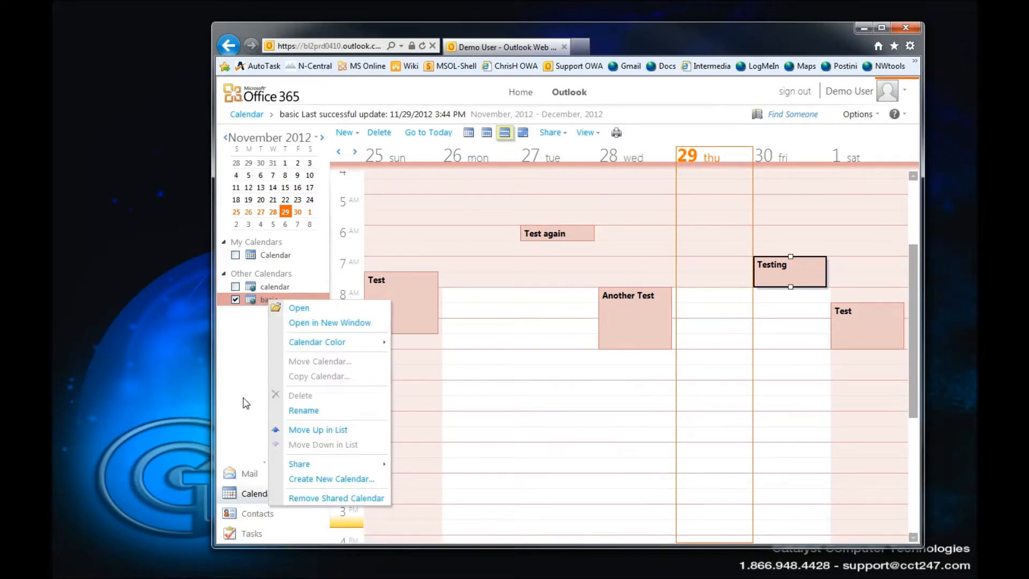
pyautogui.click(304, 412)
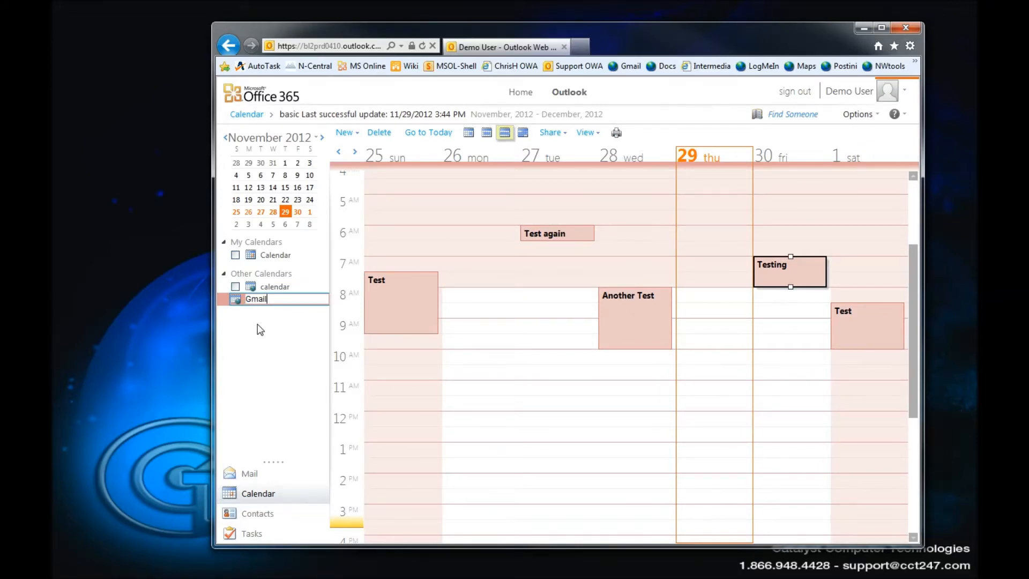
pyautogui.press('Return')
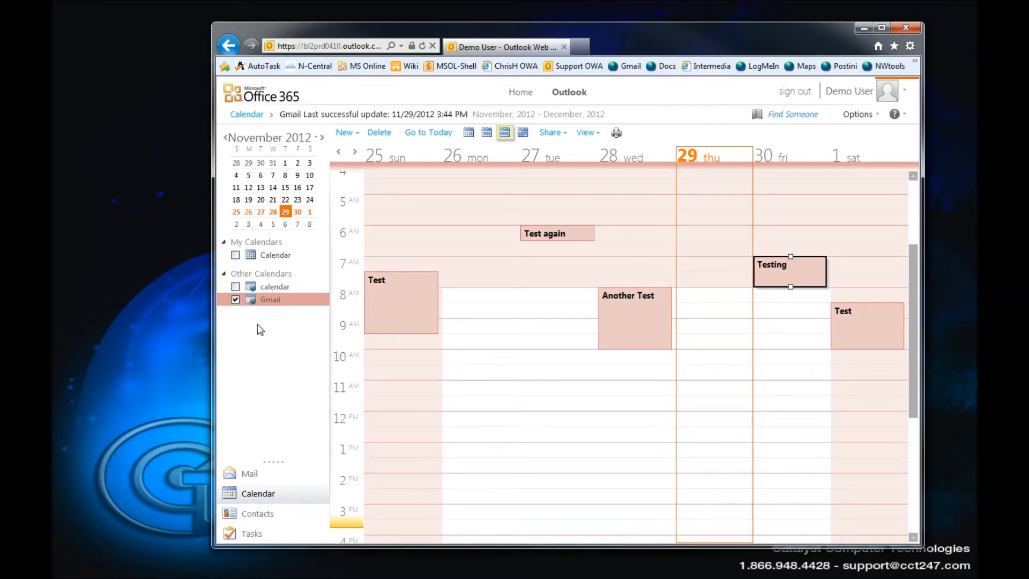
# Step: Show the other shared calendar alongside Gmail and rename it as Demo2's Calendar
pyautogui.click(272, 292)
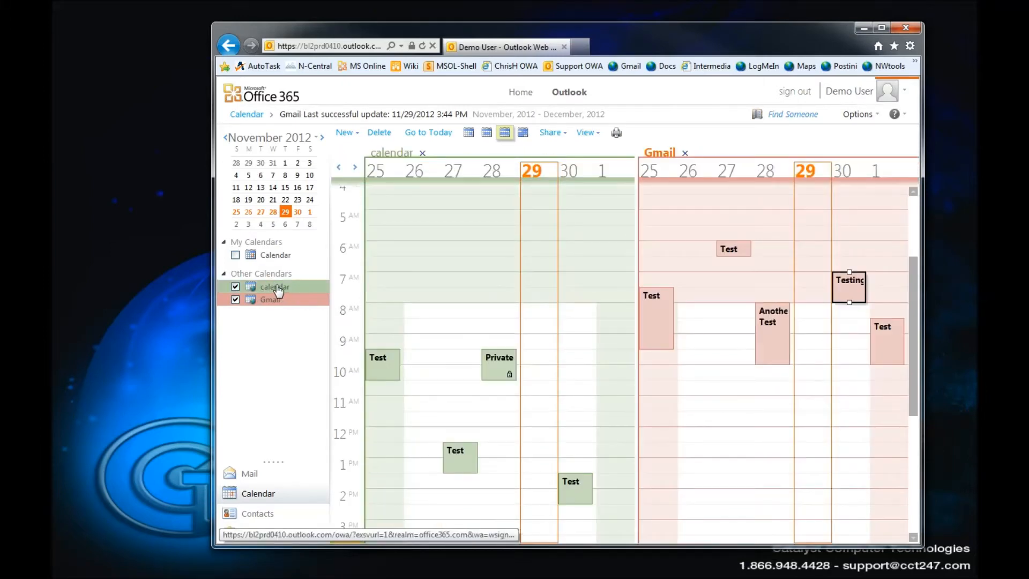
pyautogui.rightClick(269, 300)
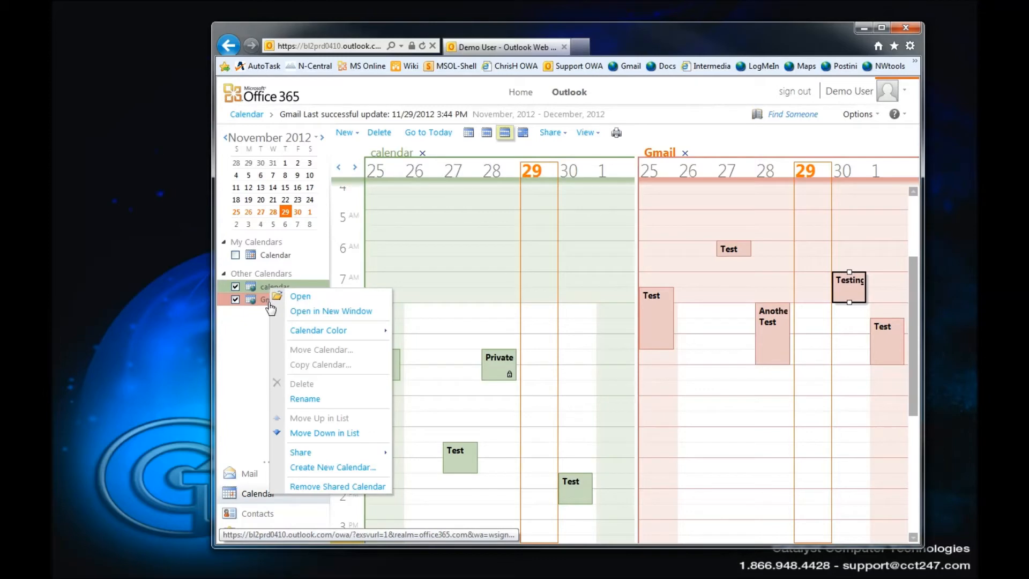
pyautogui.click(273, 400)
pyautogui.write('Demo')
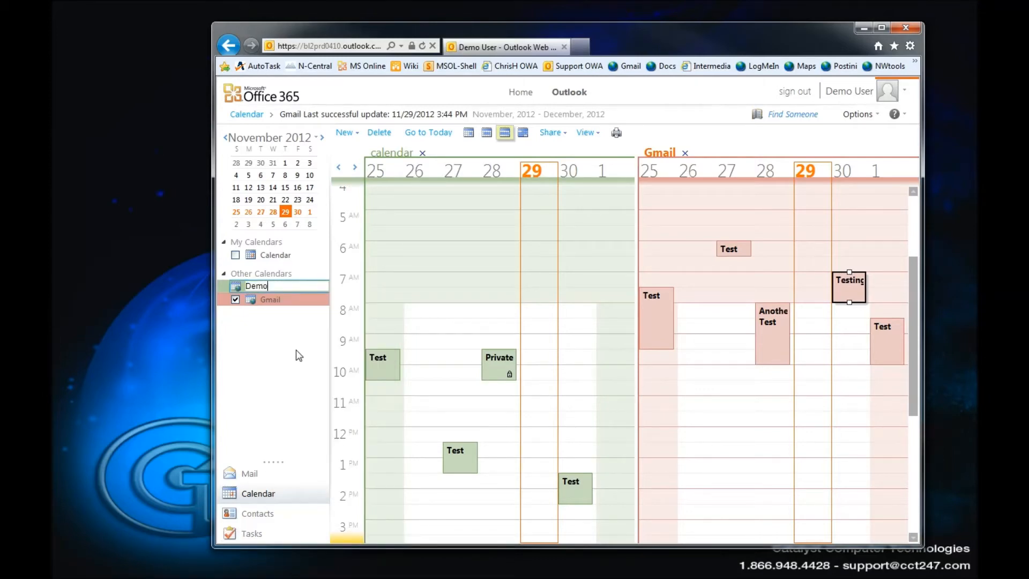
pyautogui.write("2's Calendar")
pyautogui.press('Return')
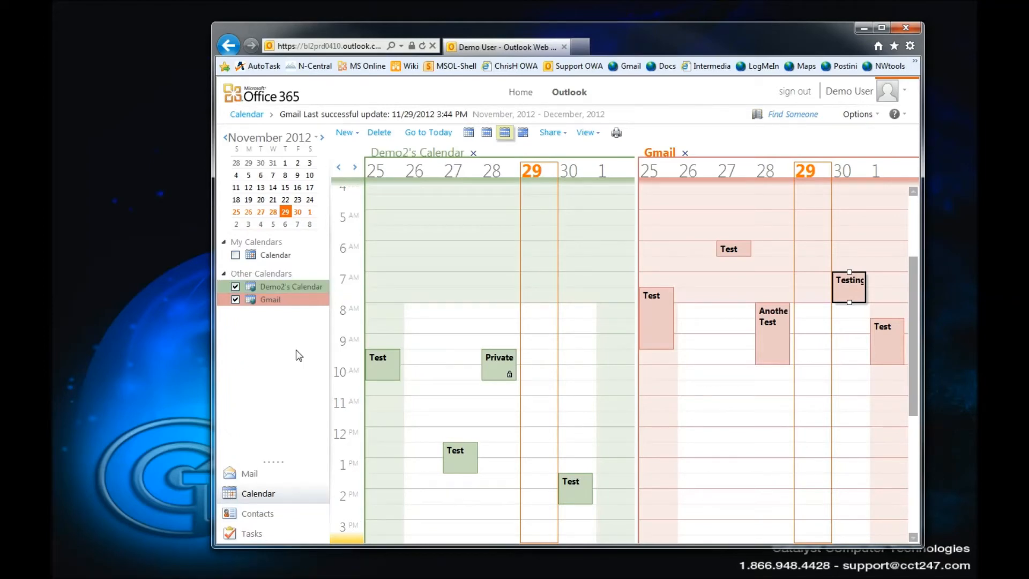
# Step: Show the account's own Calendar and hide Demo2's Calendar and Gmail
pyautogui.click(235, 256)
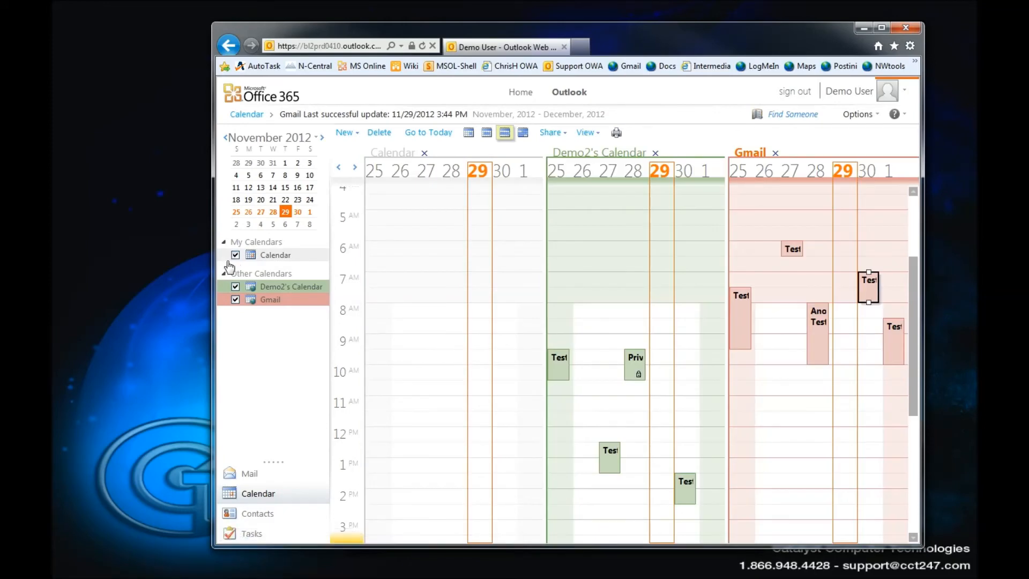
pyautogui.click(235, 287)
pyautogui.click(236, 300)
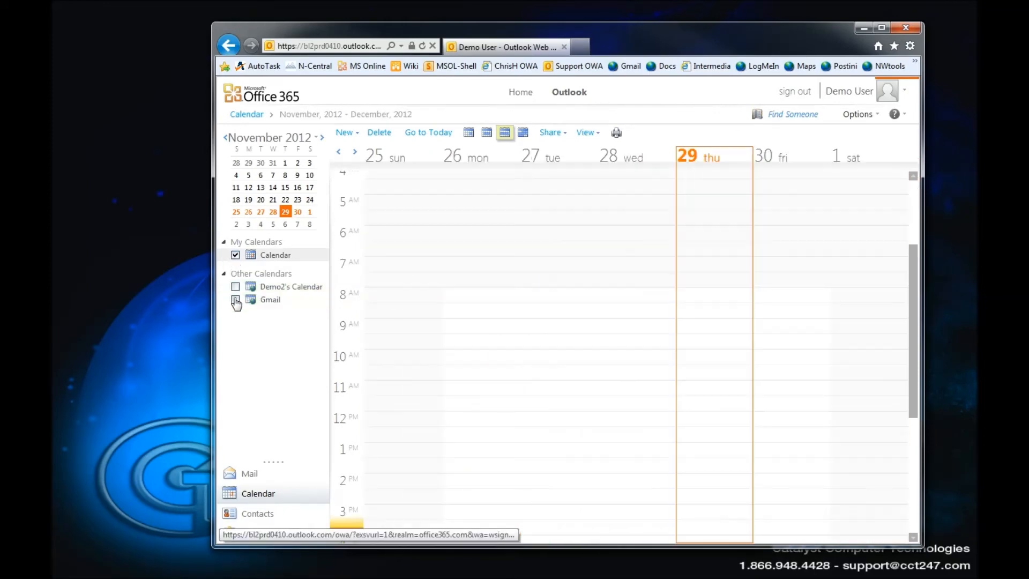